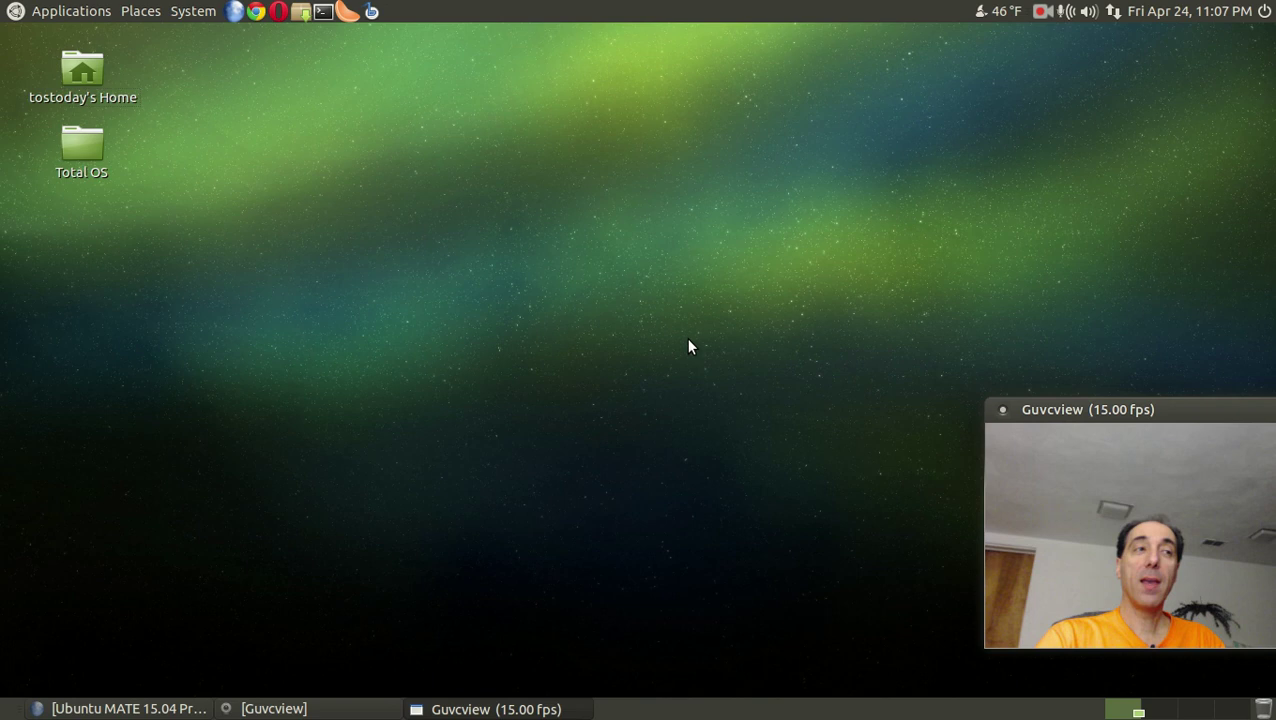
Bring up the Ubuntu MATE 15.04 Press Kit page in Pale Moon and read its introduction and Objectives section.
{"action": "left_click", "coordinate": [118, 709]}
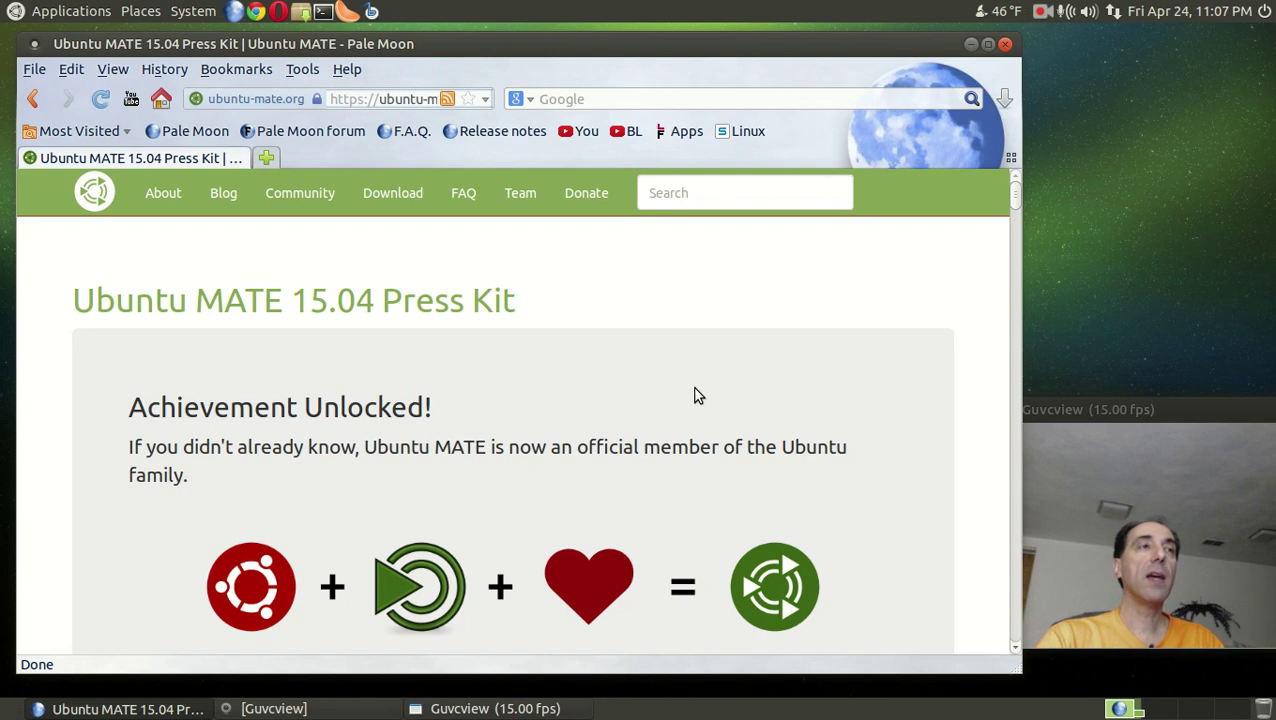
{"action": "scroll", "coordinate": [698, 395], "scroll_direction": "down", "scroll_amount": 1}
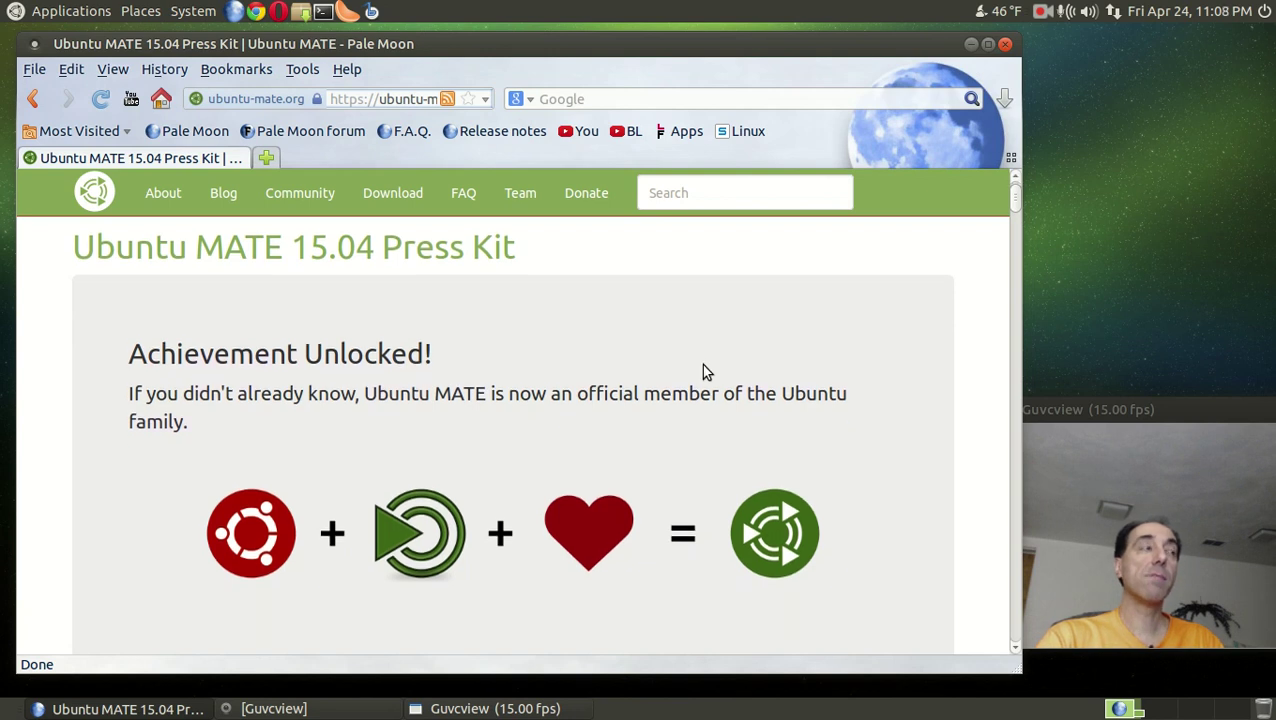
{"action": "scroll", "coordinate": [703, 371], "scroll_direction": "down", "scroll_amount": 5}
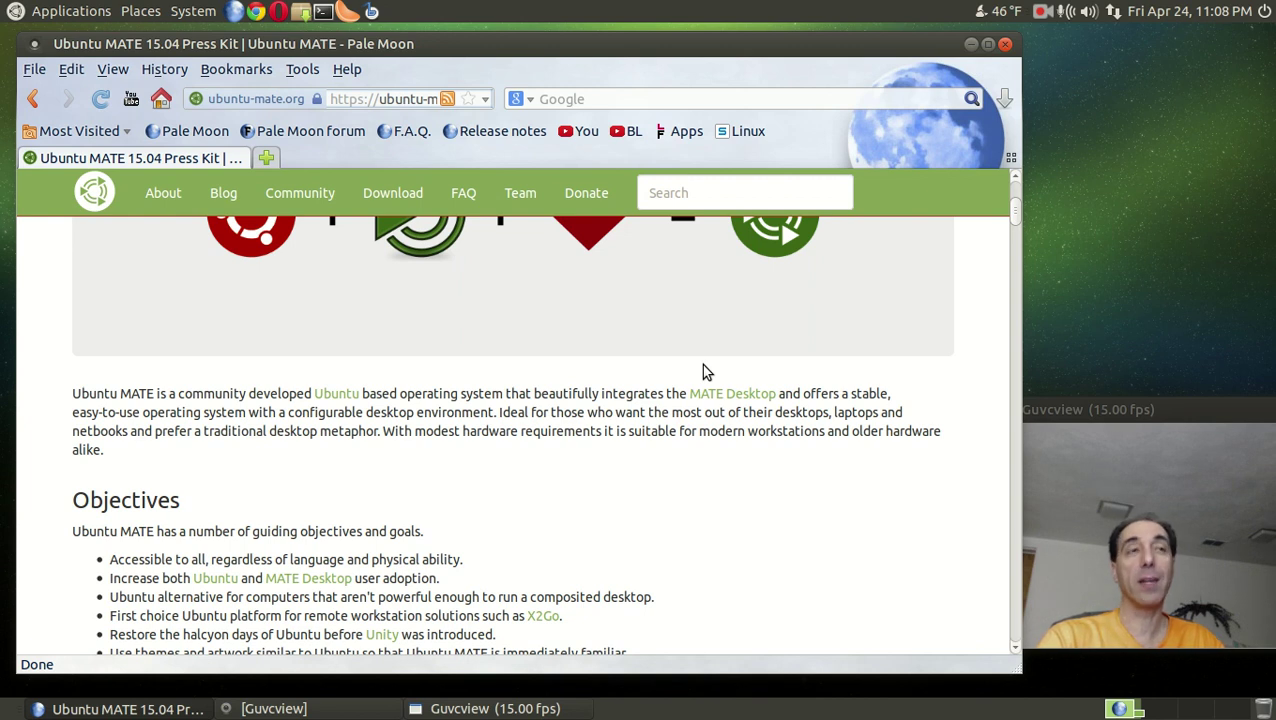
{"action": "scroll", "coordinate": [702, 372], "scroll_direction": "down", "scroll_amount": 2}
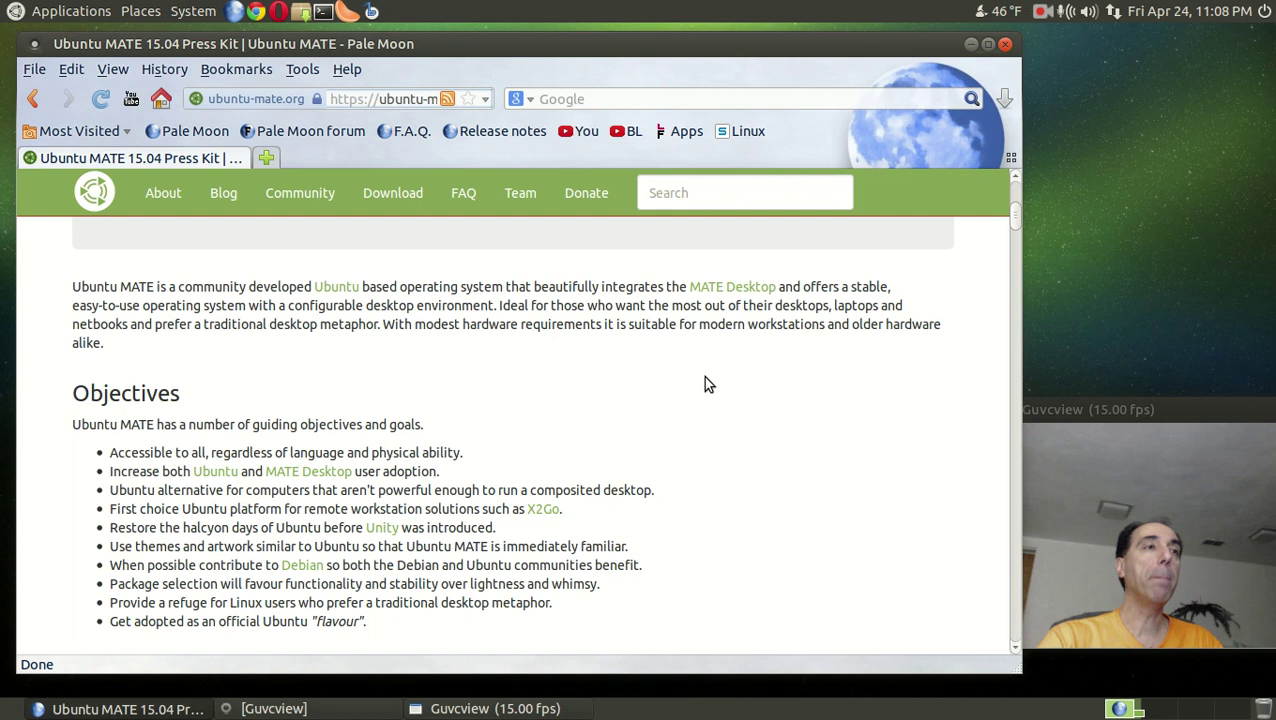
{"action": "scroll", "coordinate": [705, 383], "scroll_direction": "down", "scroll_amount": 2}
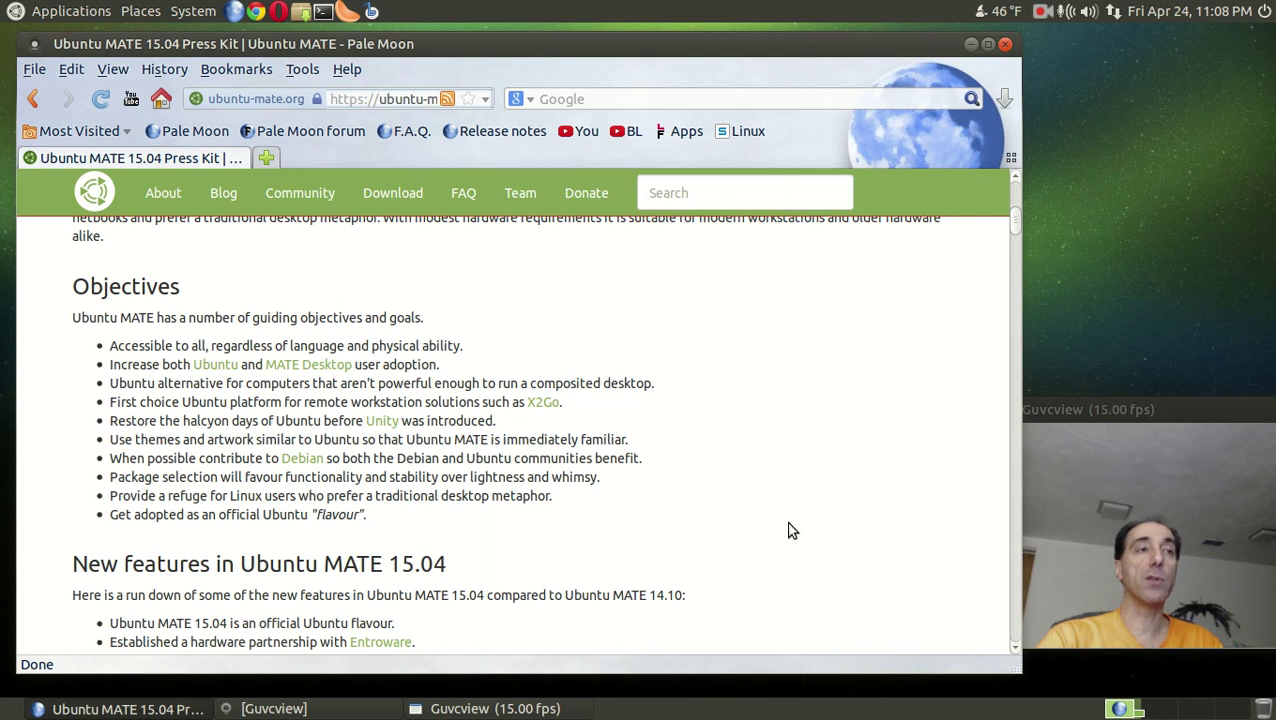
Review the press kit's new features list and Applications section, and minimize the browser window.
{"action": "scroll", "coordinate": [790, 530], "scroll_direction": "down", "scroll_amount": 4}
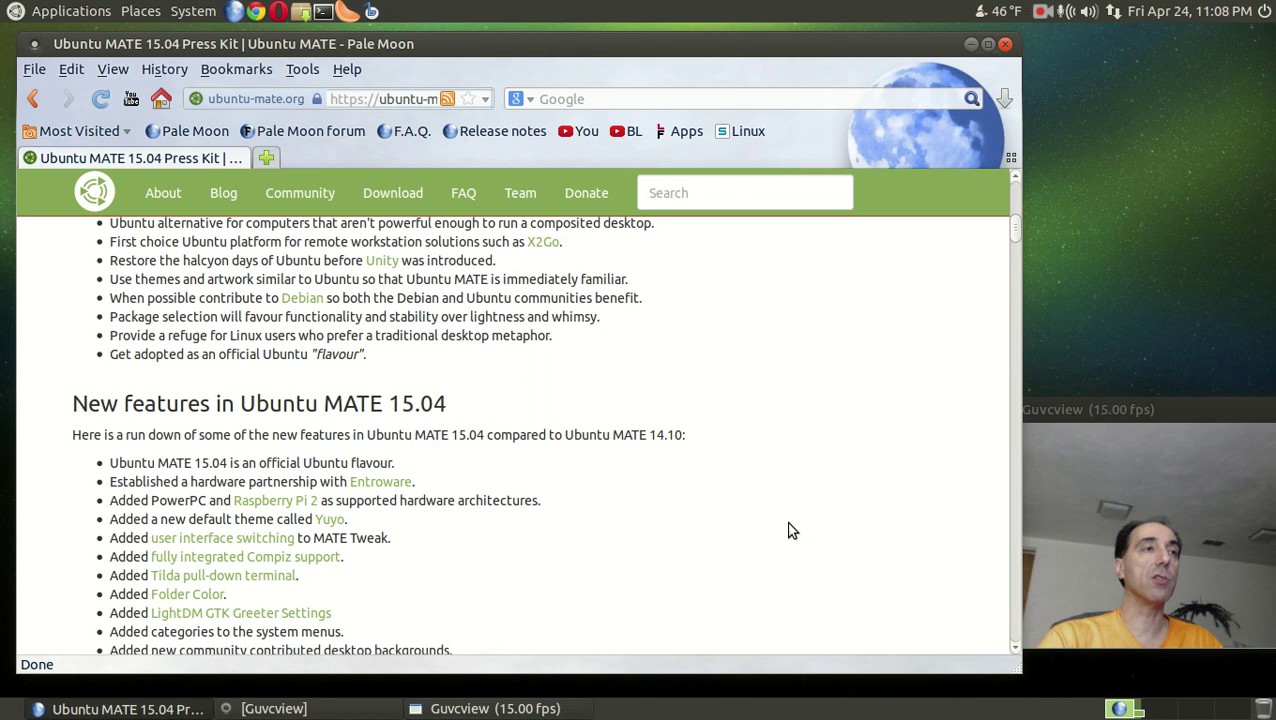
{"action": "scroll", "coordinate": [790, 530], "scroll_direction": "down", "scroll_amount": 1}
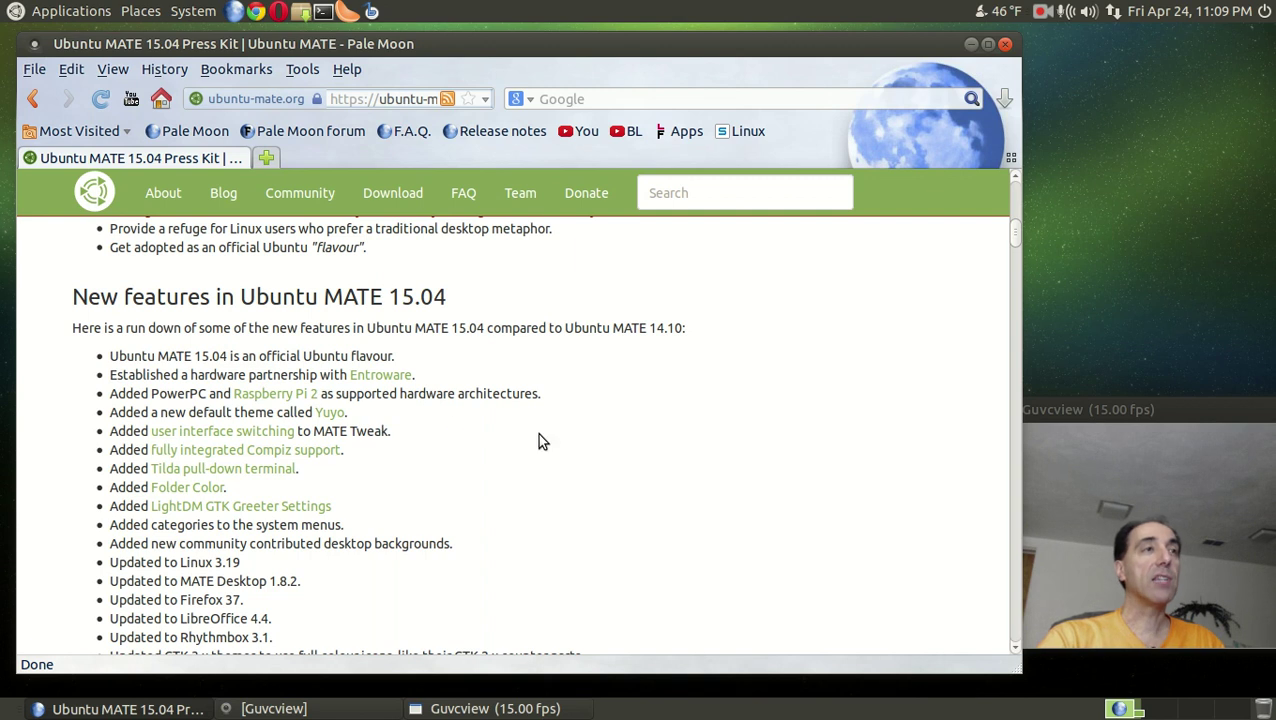
{"action": "scroll", "coordinate": [541, 441], "scroll_direction": "down", "scroll_amount": 2}
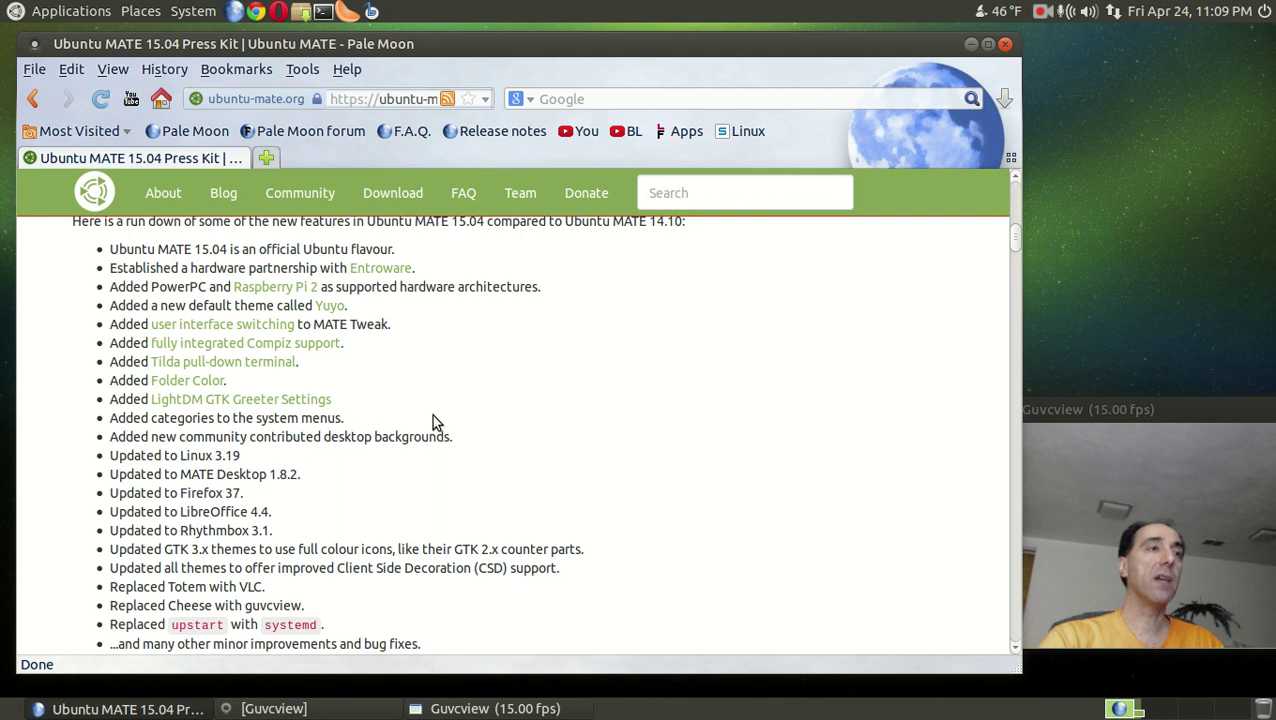
{"action": "scroll", "coordinate": [434, 421], "scroll_direction": "down", "scroll_amount": 3}
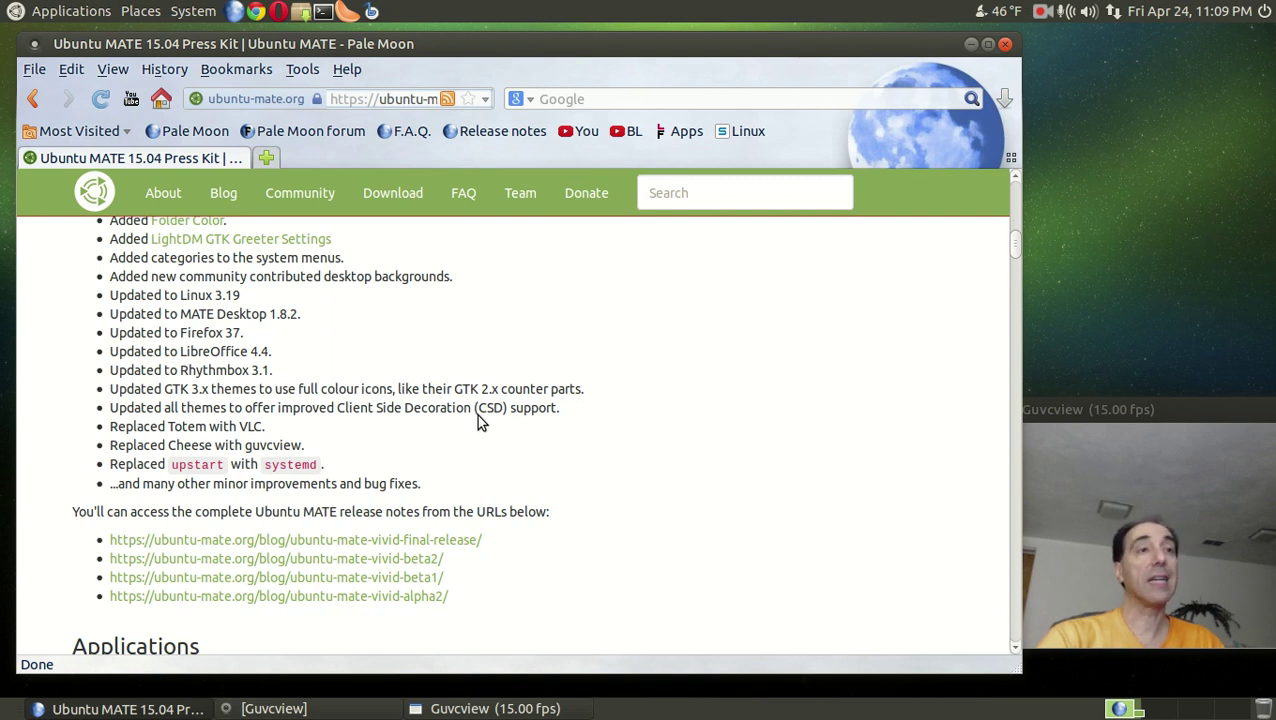
{"action": "scroll", "coordinate": [478, 422], "scroll_direction": "down", "scroll_amount": 1}
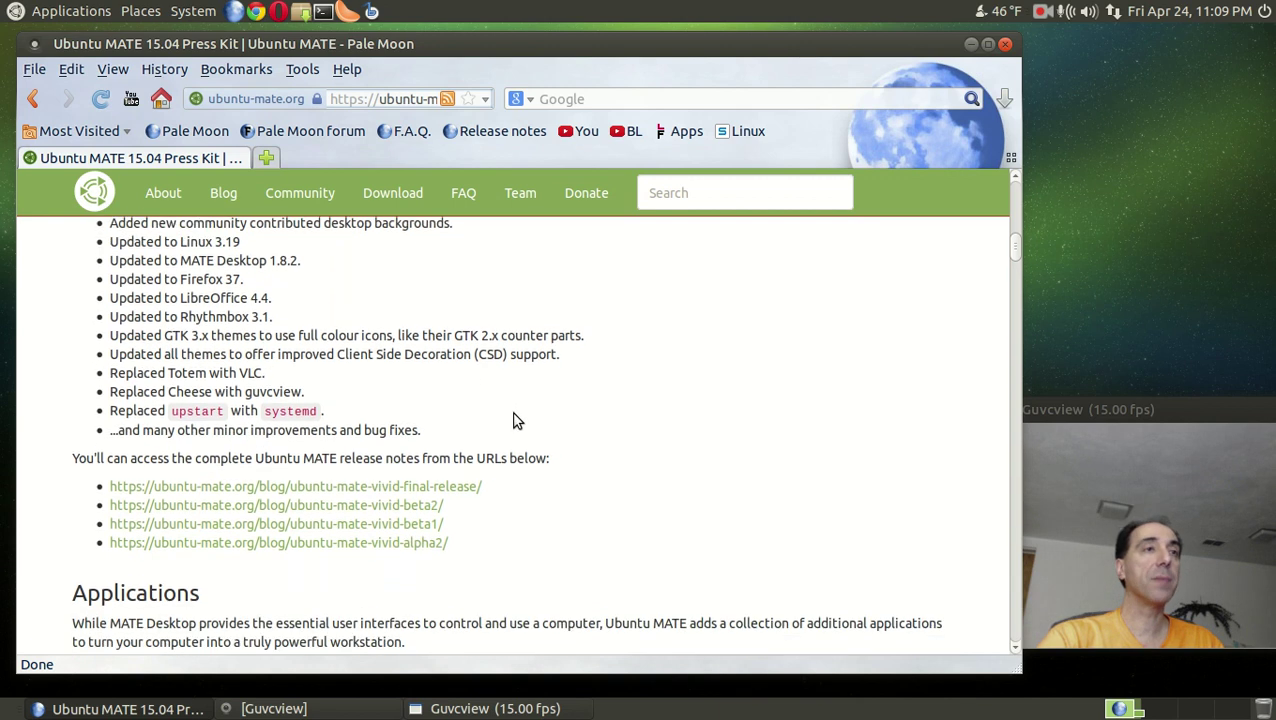
{"action": "scroll", "coordinate": [593, 413], "scroll_direction": "down", "scroll_amount": 3}
{"action": "scroll", "coordinate": [593, 413], "scroll_direction": "down", "scroll_amount": 3}
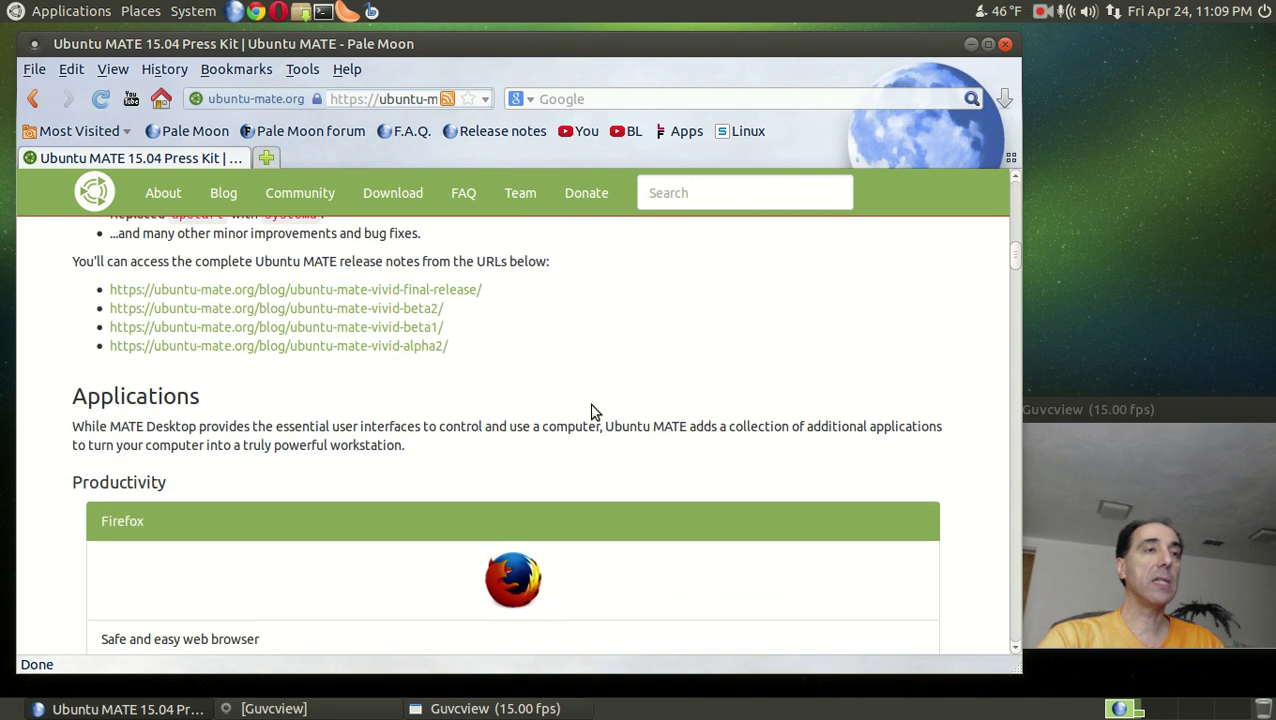
{"action": "scroll", "coordinate": [592, 401], "scroll_direction": "down", "scroll_amount": 3}
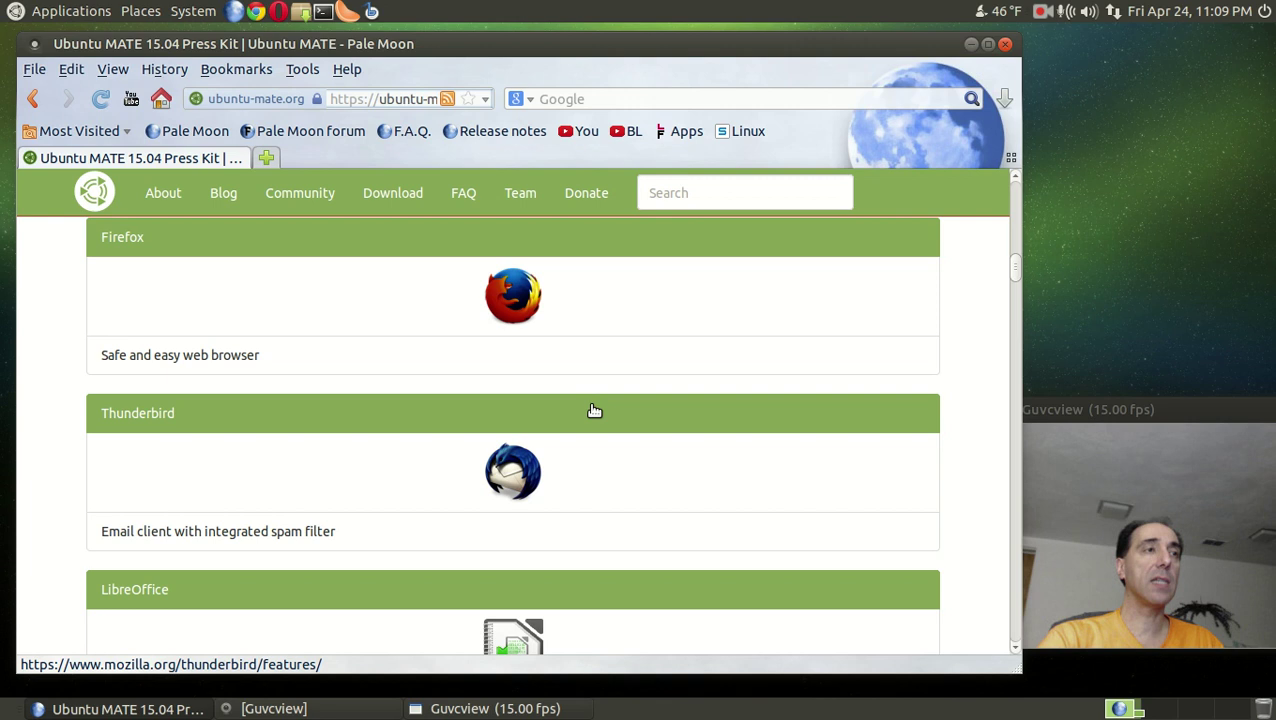
{"action": "left_click", "coordinate": [968, 50]}
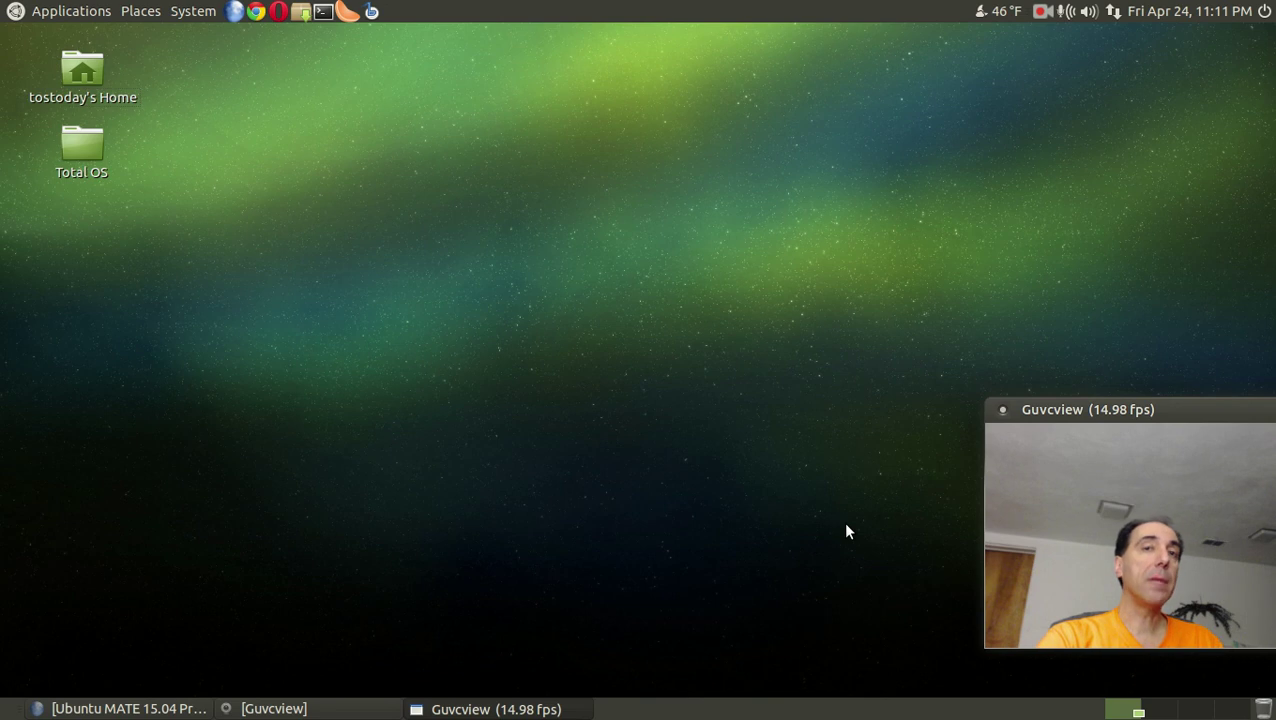
Look at the bottom desktop panel's options and the system shutdown dialog, dismissing both without changes.
{"action": "right_click", "coordinate": [890, 716]}
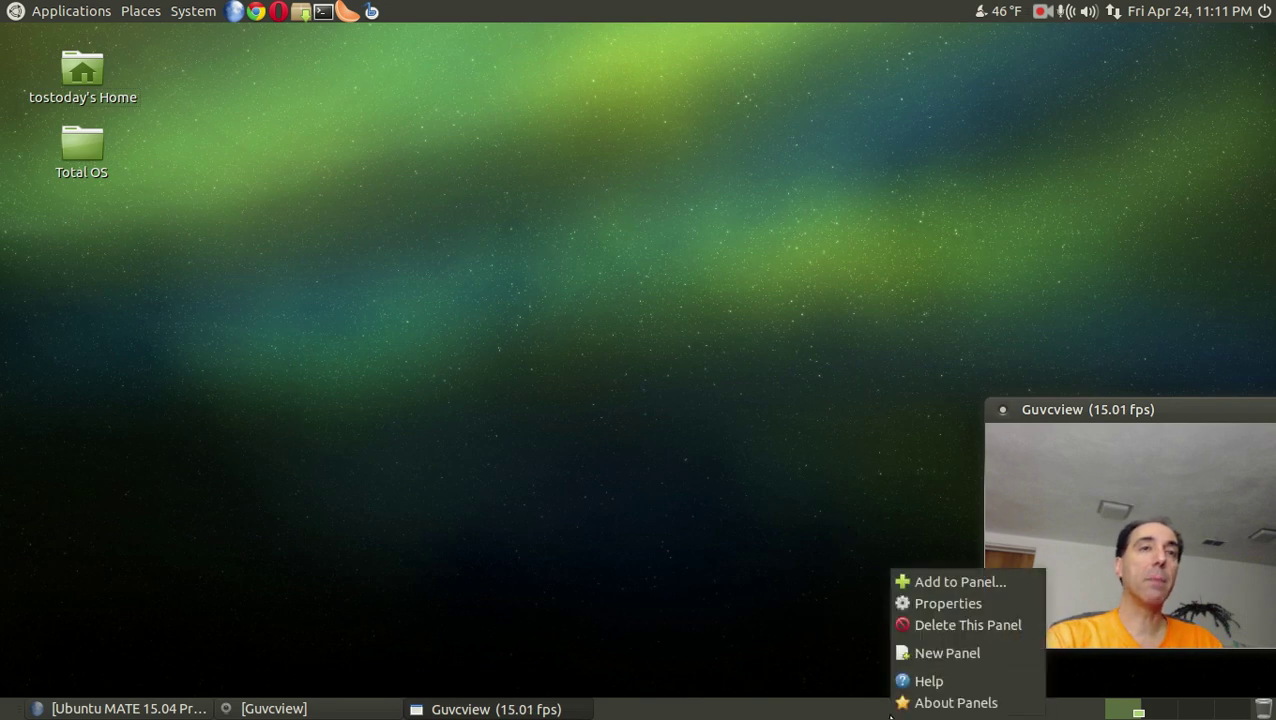
{"action": "left_click", "coordinate": [783, 607]}
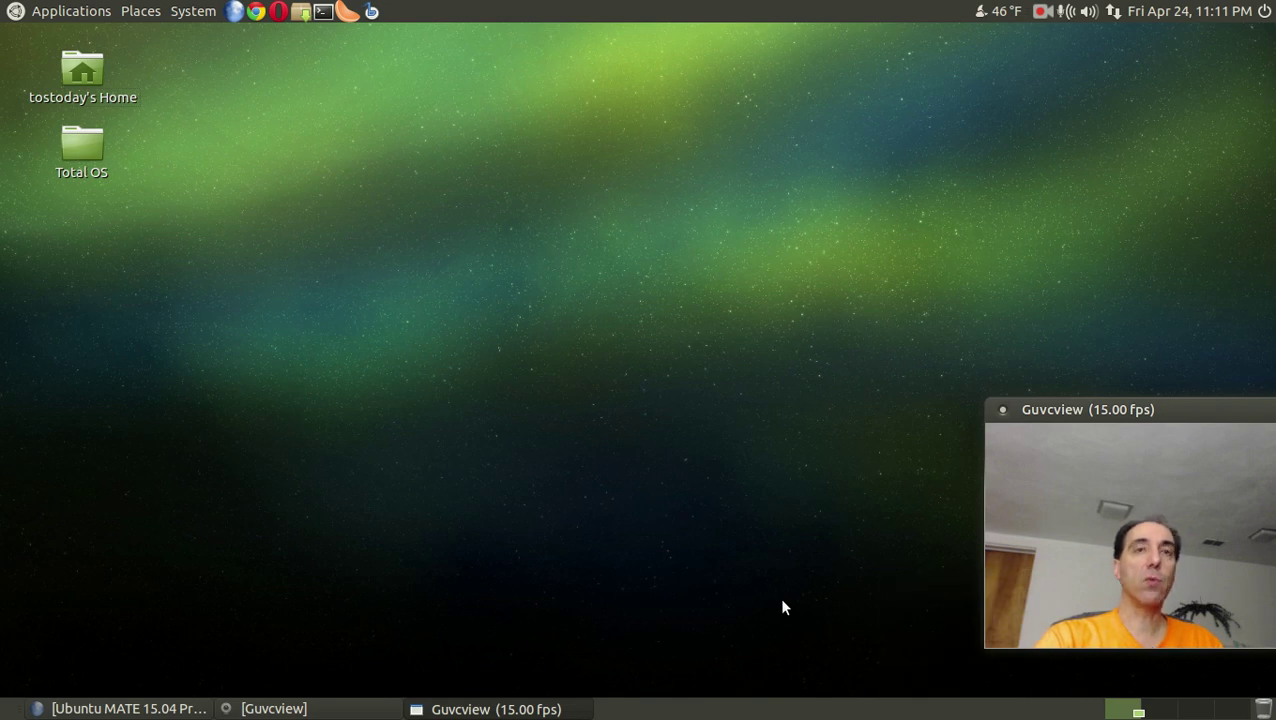
{"action": "left_click", "coordinate": [1264, 12]}
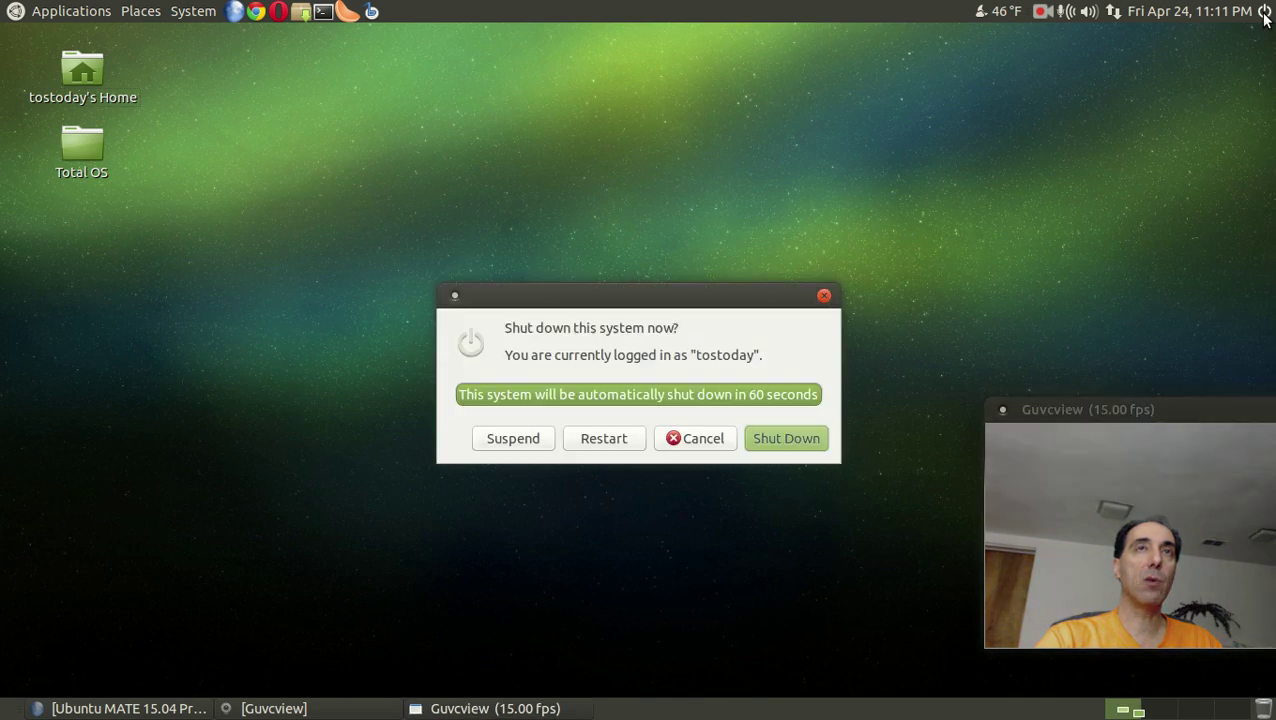
{"action": "left_click", "coordinate": [706, 440]}
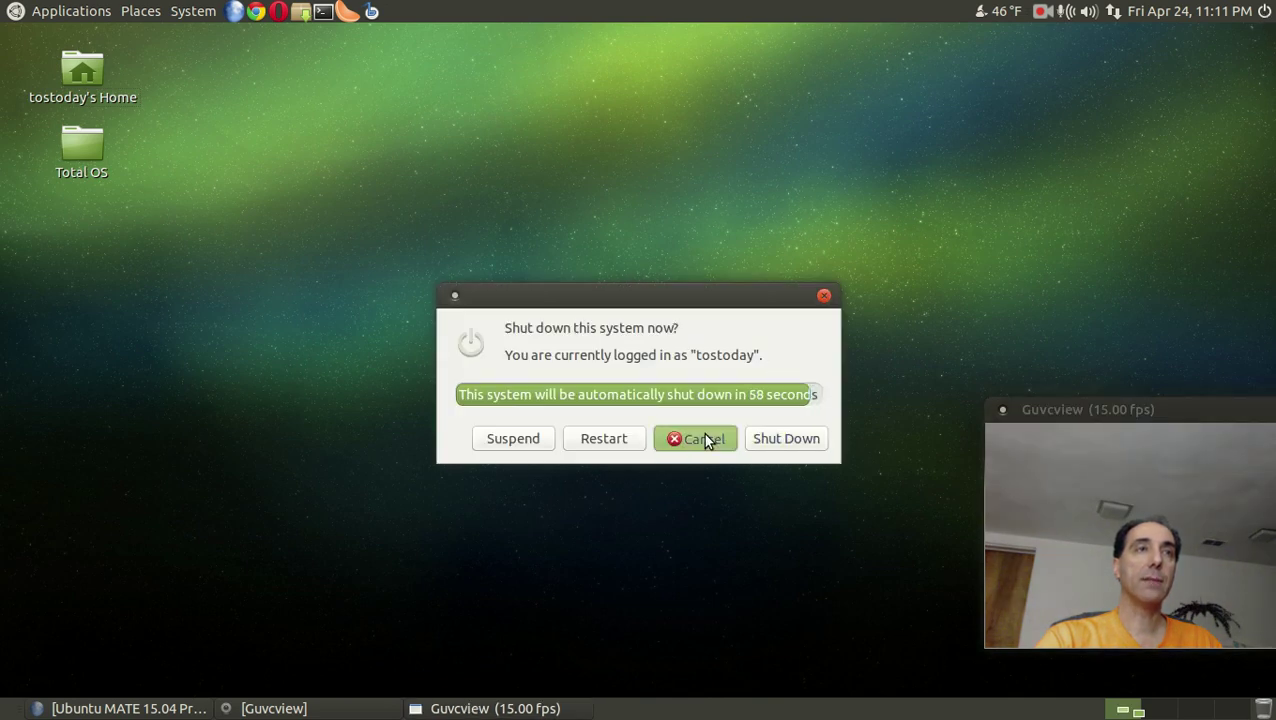
View the clock's calendar and the list of available network connections, closing each again.
{"action": "left_click", "coordinate": [1208, 16]}
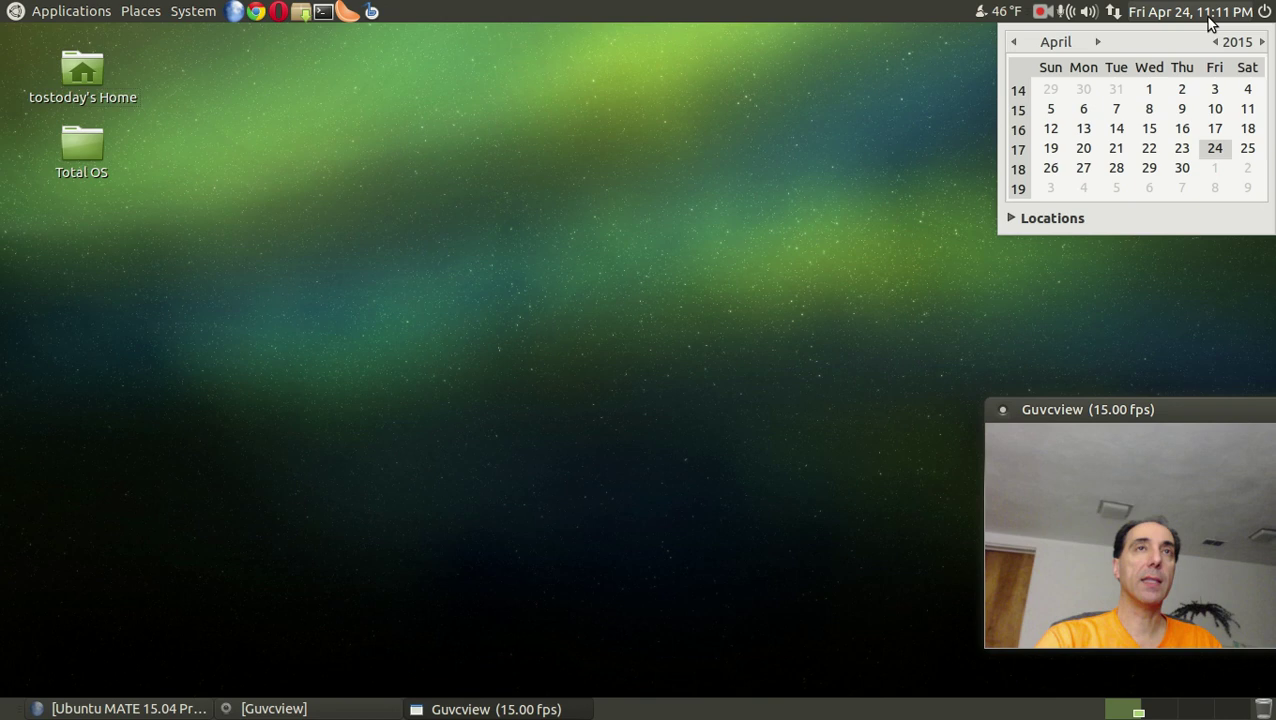
{"action": "left_click", "coordinate": [1208, 17]}
{"action": "left_click", "coordinate": [1113, 12]}
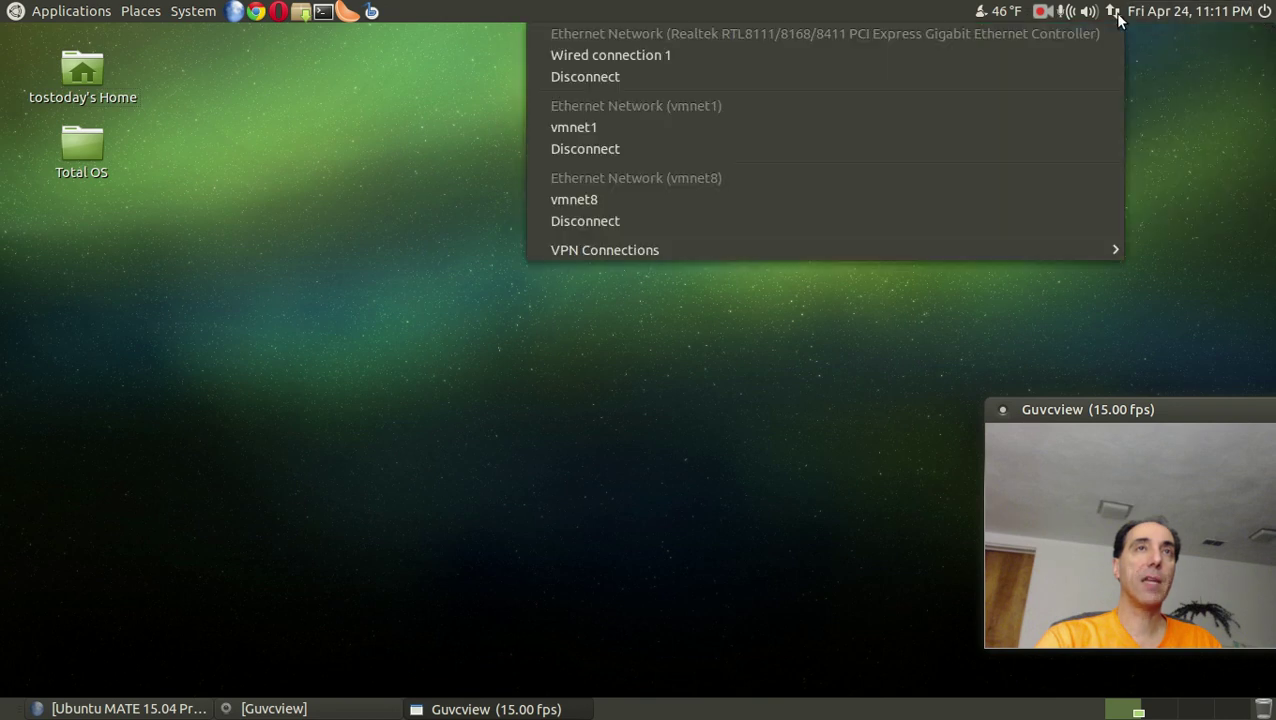
{"action": "left_click", "coordinate": [1110, 16]}
Check the volume control and review the Hardware, Input, Output and Applications settings in Sound Preferences, closing the dialog without changes.
{"action": "left_click", "coordinate": [1088, 12]}
{"action": "left_click", "coordinate": [1088, 12]}
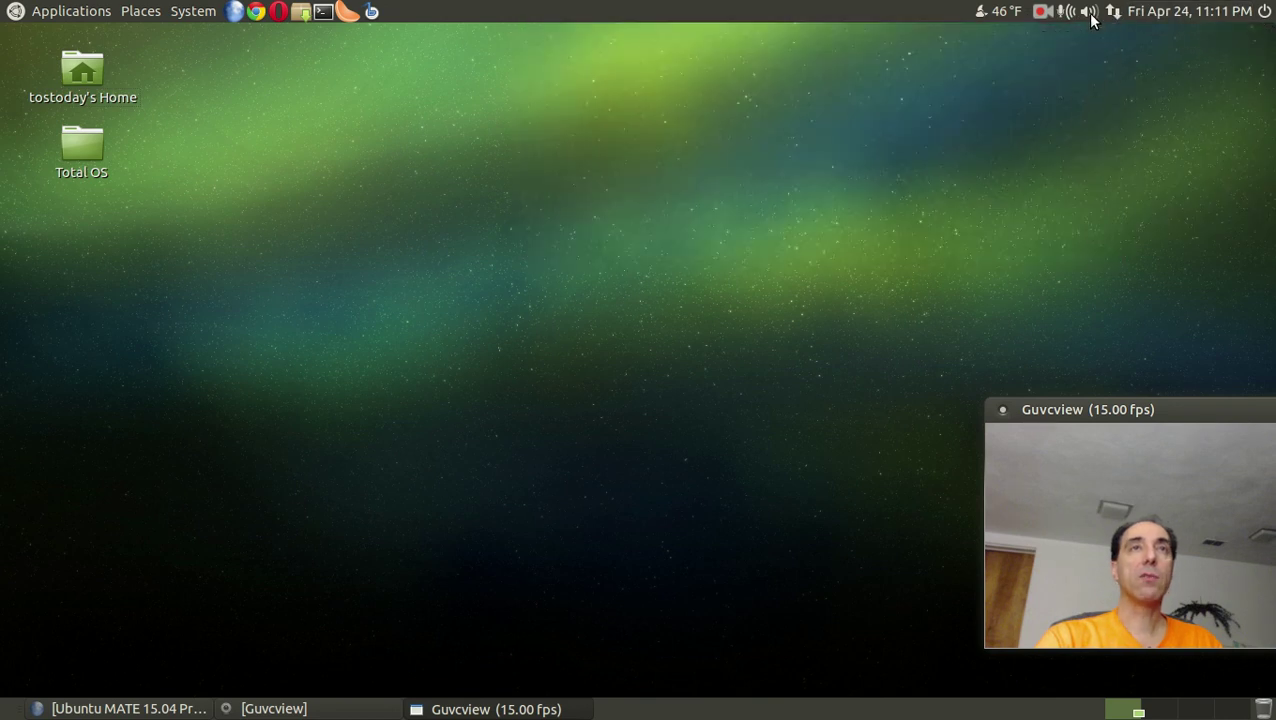
{"action": "right_click", "coordinate": [1088, 12]}
{"action": "left_click", "coordinate": [1107, 59]}
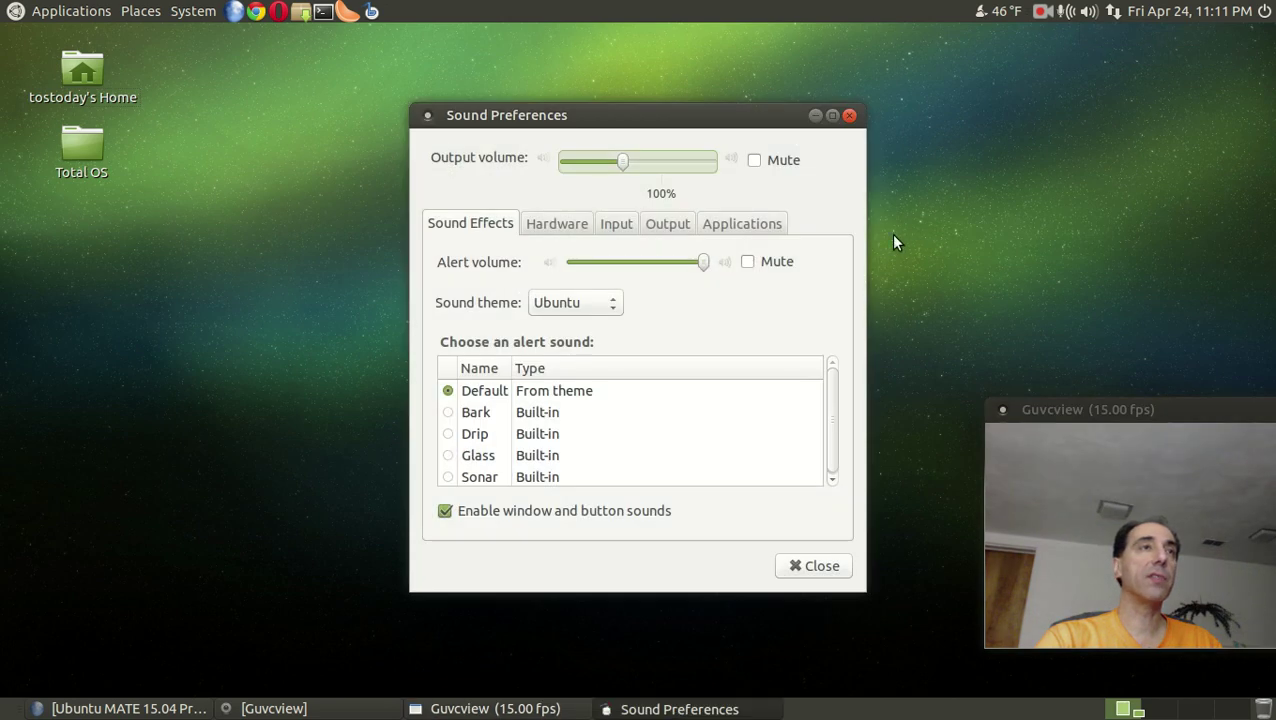
{"action": "left_click", "coordinate": [561, 230]}
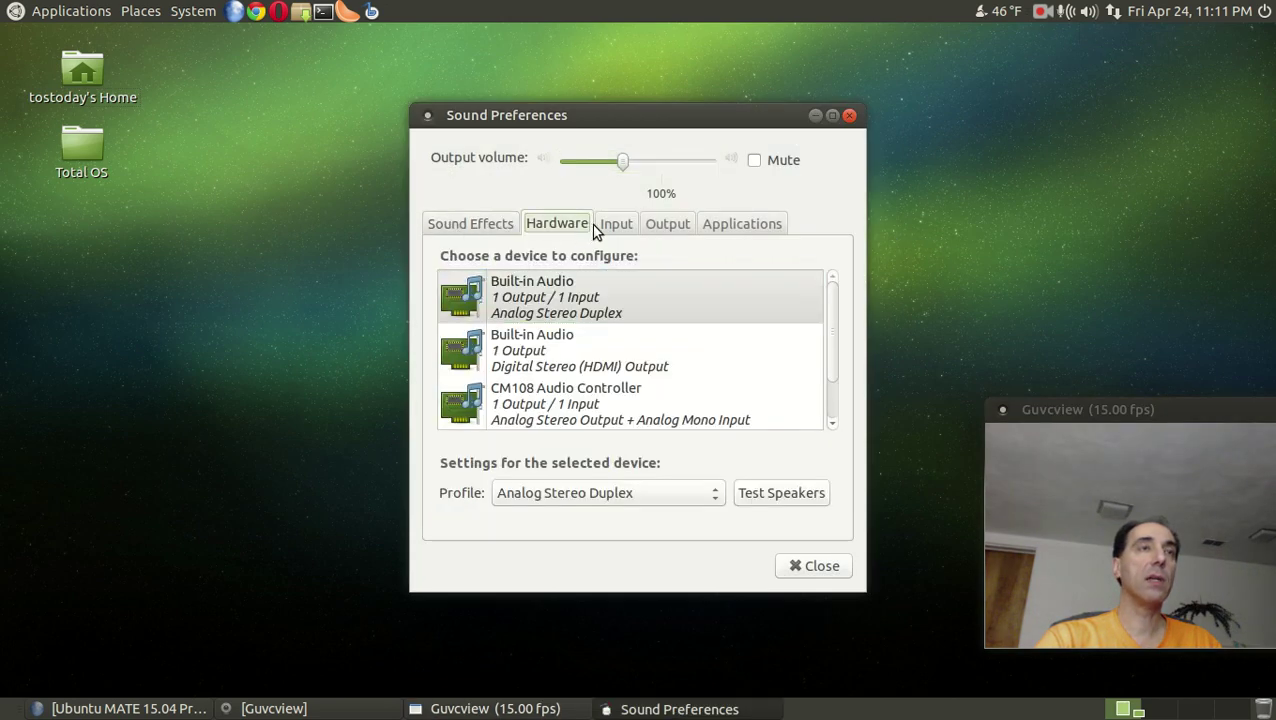
{"action": "left_click", "coordinate": [603, 226]}
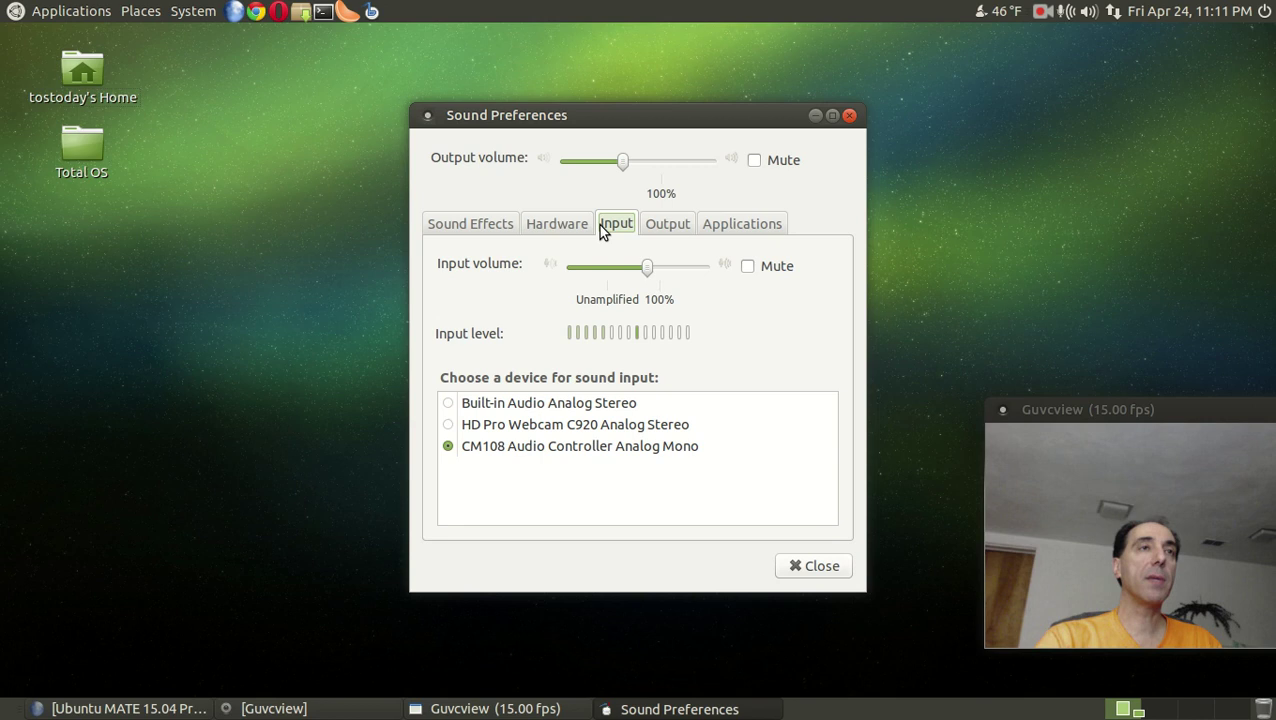
{"action": "left_click", "coordinate": [668, 226]}
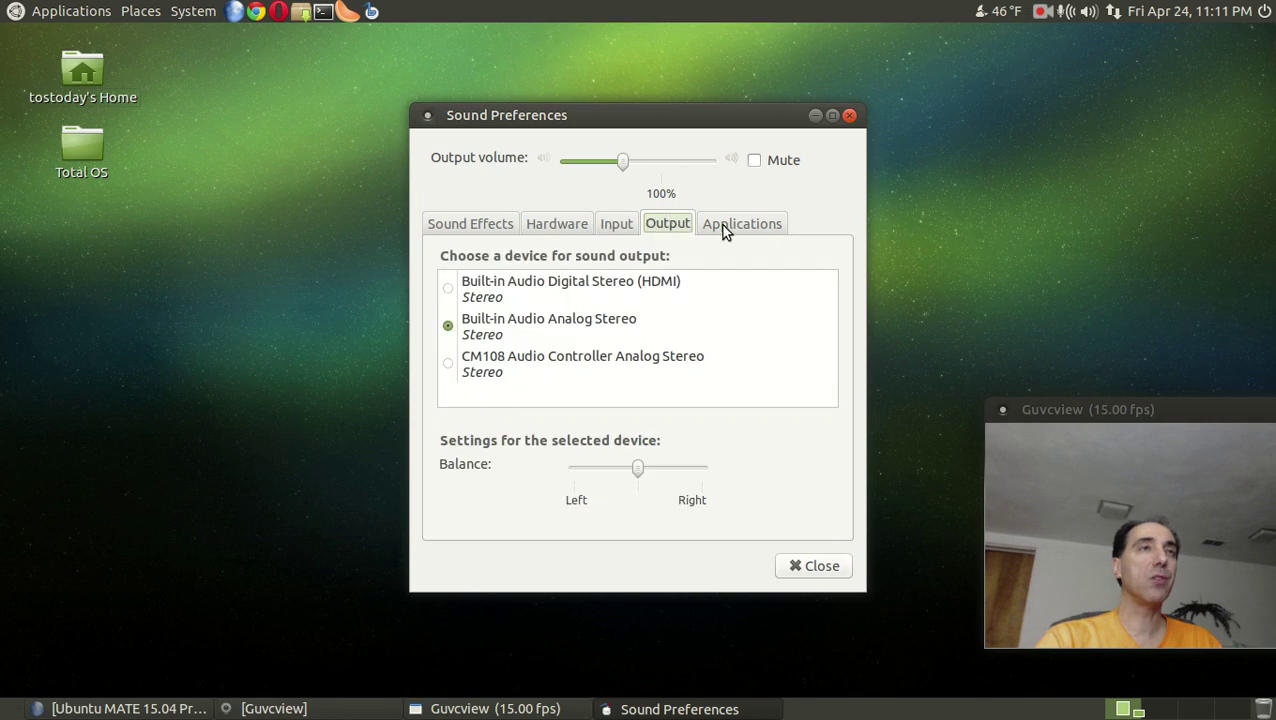
{"action": "left_click", "coordinate": [722, 225]}
{"action": "left_click", "coordinate": [810, 565]}
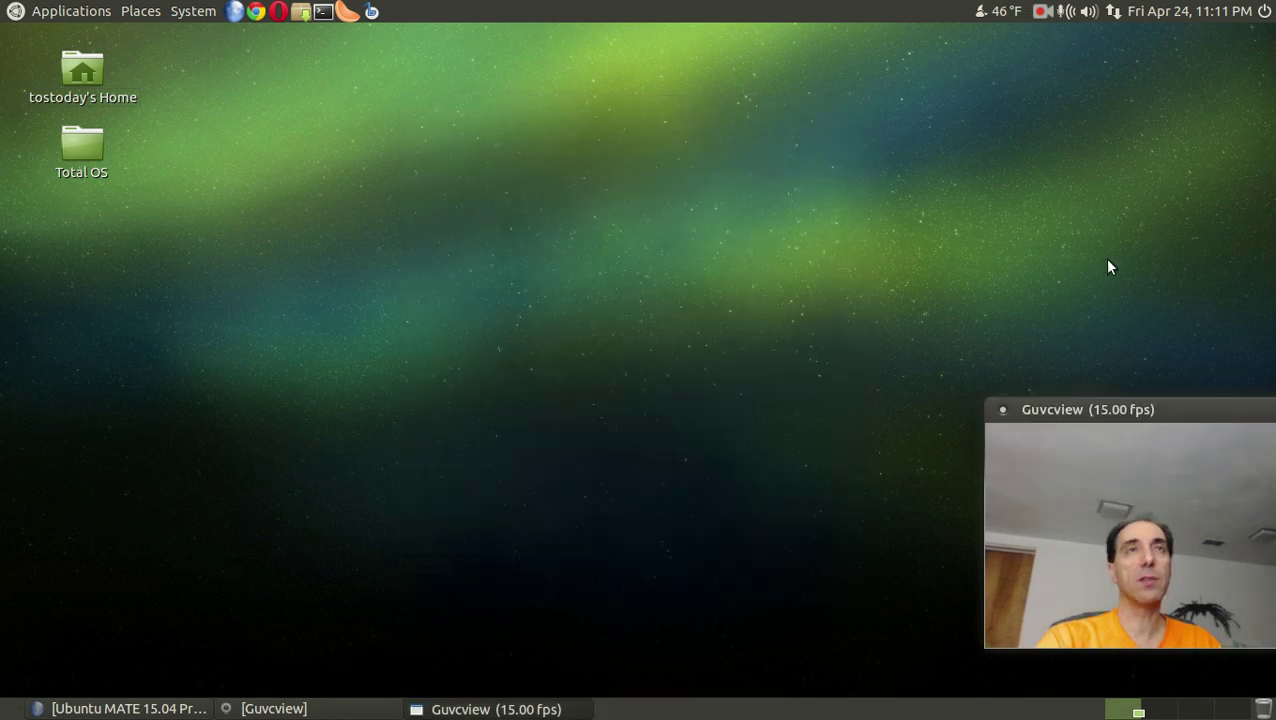
Look at the screen recorder's recording options and dismiss them.
{"action": "left_click", "coordinate": [1042, 12]}
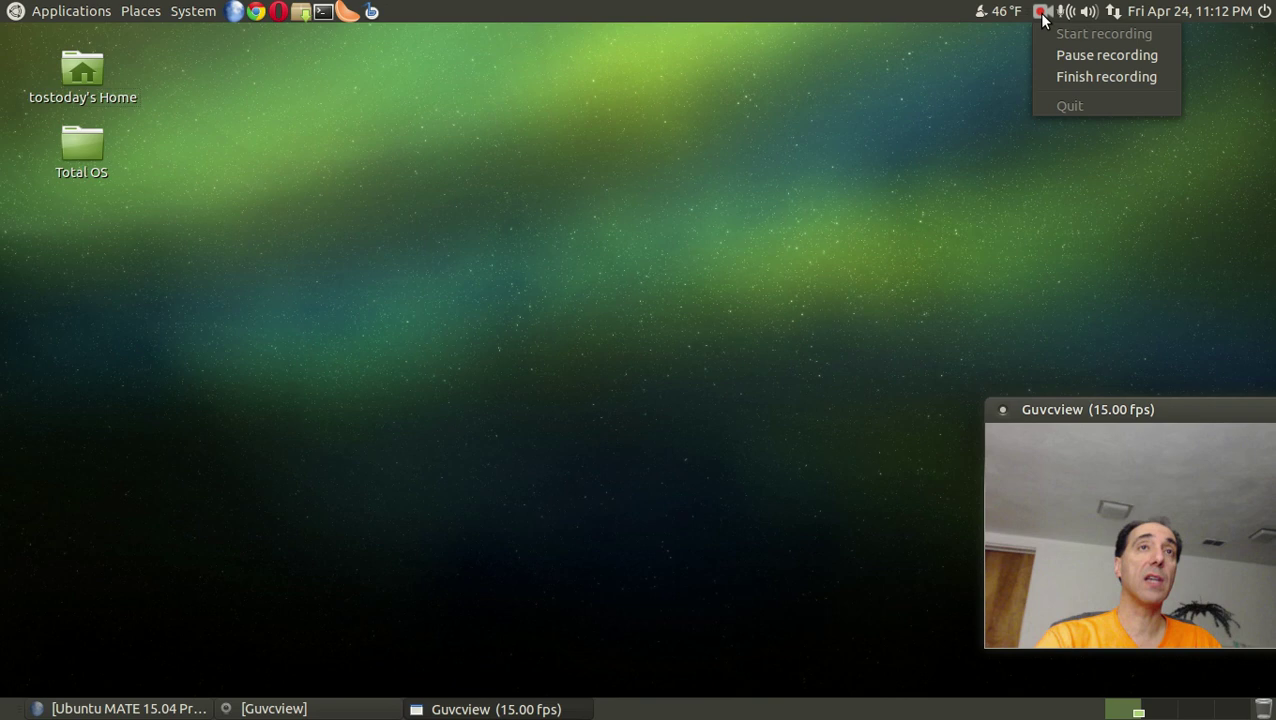
{"action": "left_click", "coordinate": [952, 136]}
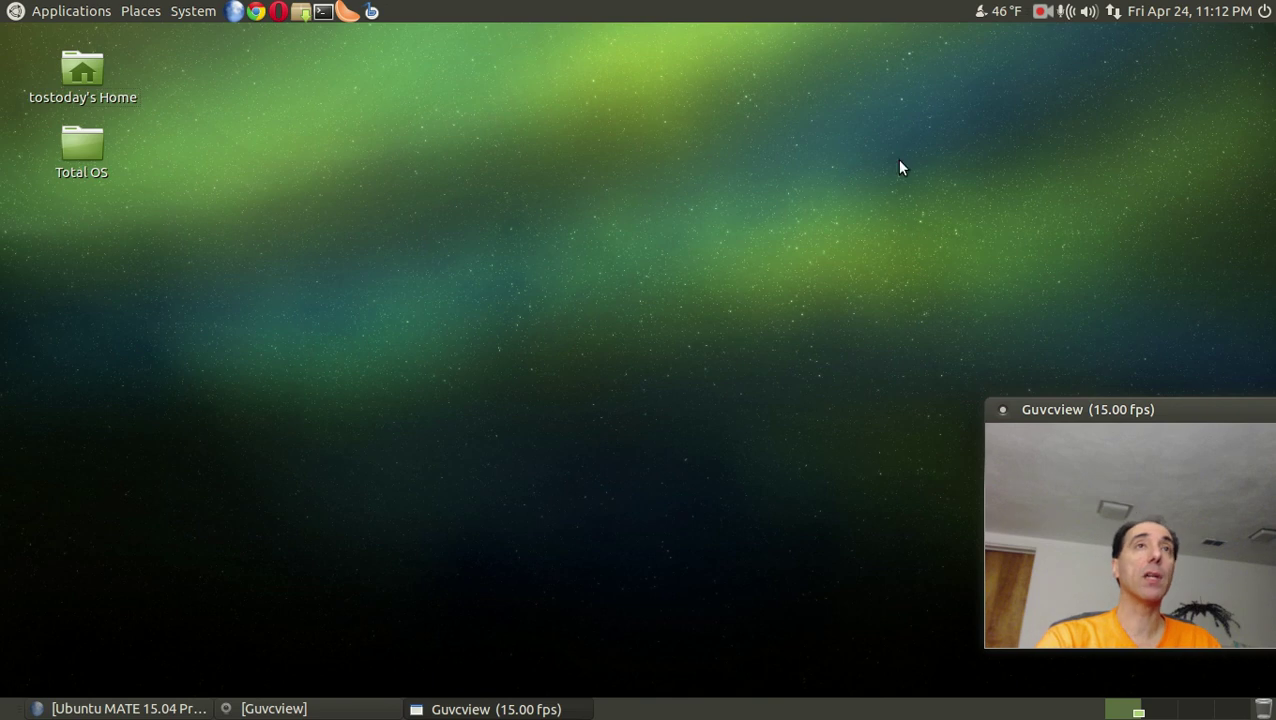
Find the Trash item with the search text "tra" and add it to the top desktop panel.
{"action": "right_click", "coordinate": [831, 8]}
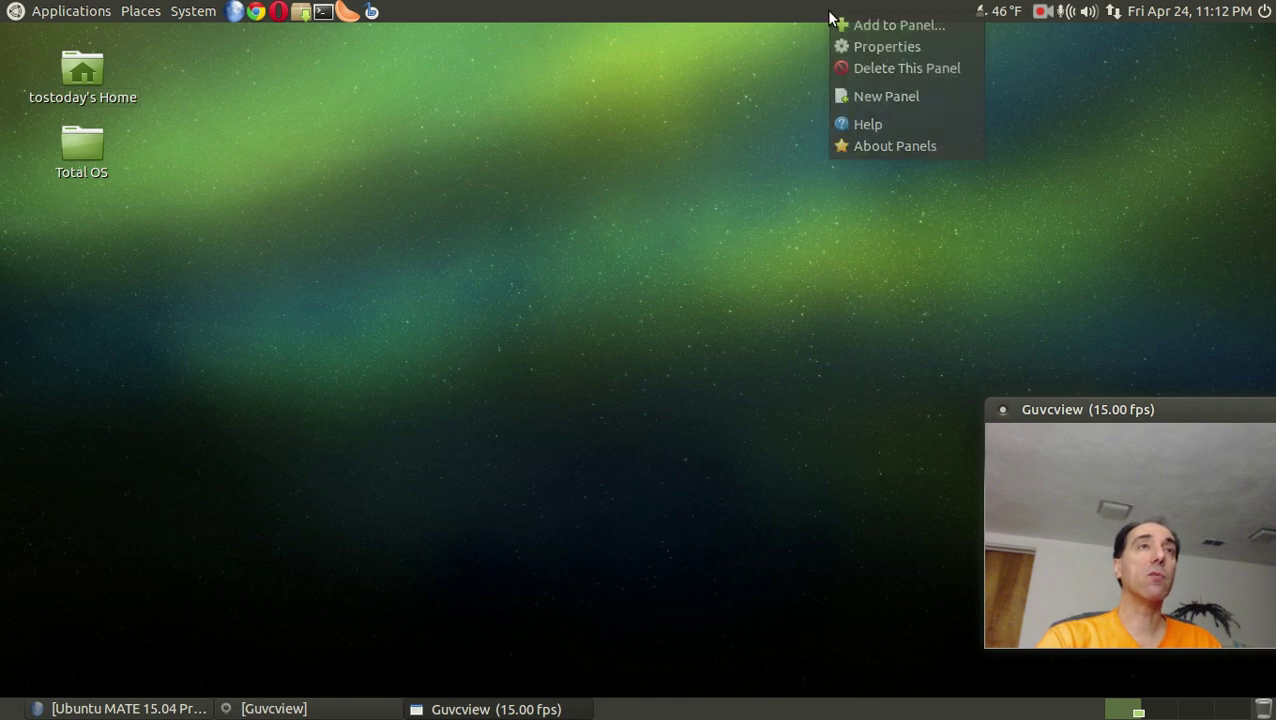
{"action": "left_click", "coordinate": [848, 30]}
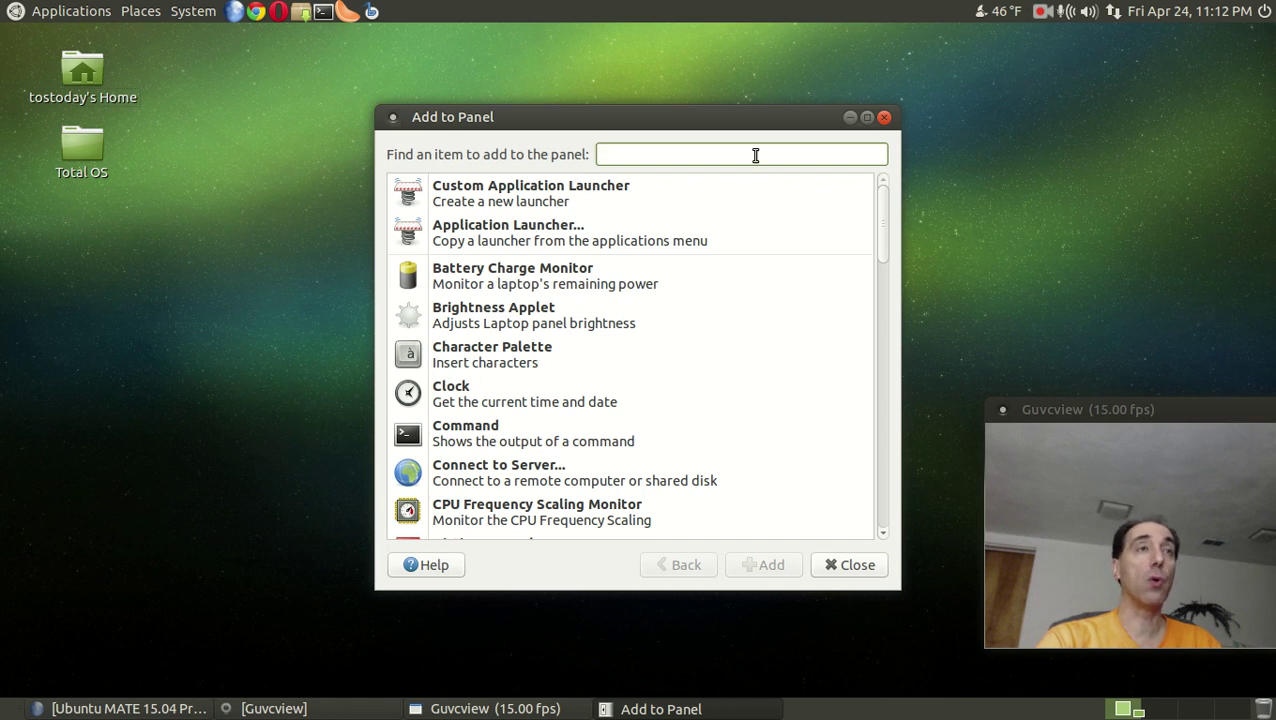
{"action": "type", "text": "tra"}
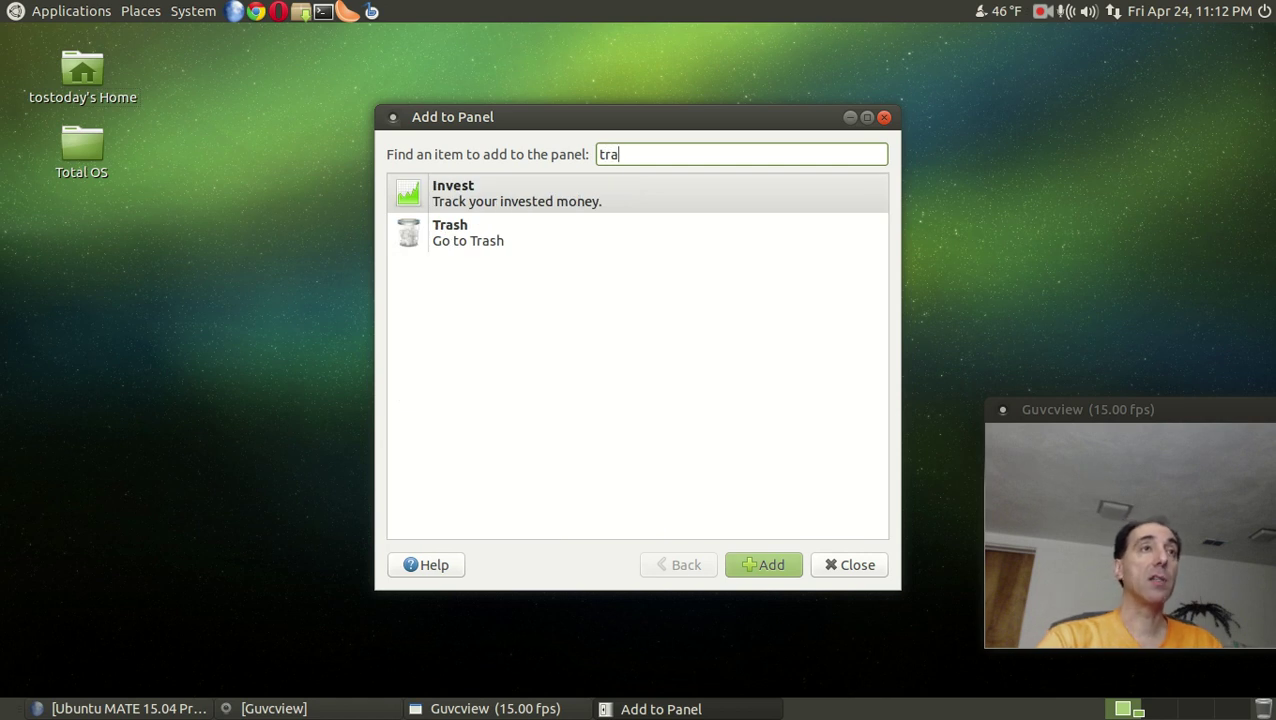
{"action": "left_click", "coordinate": [578, 228]}
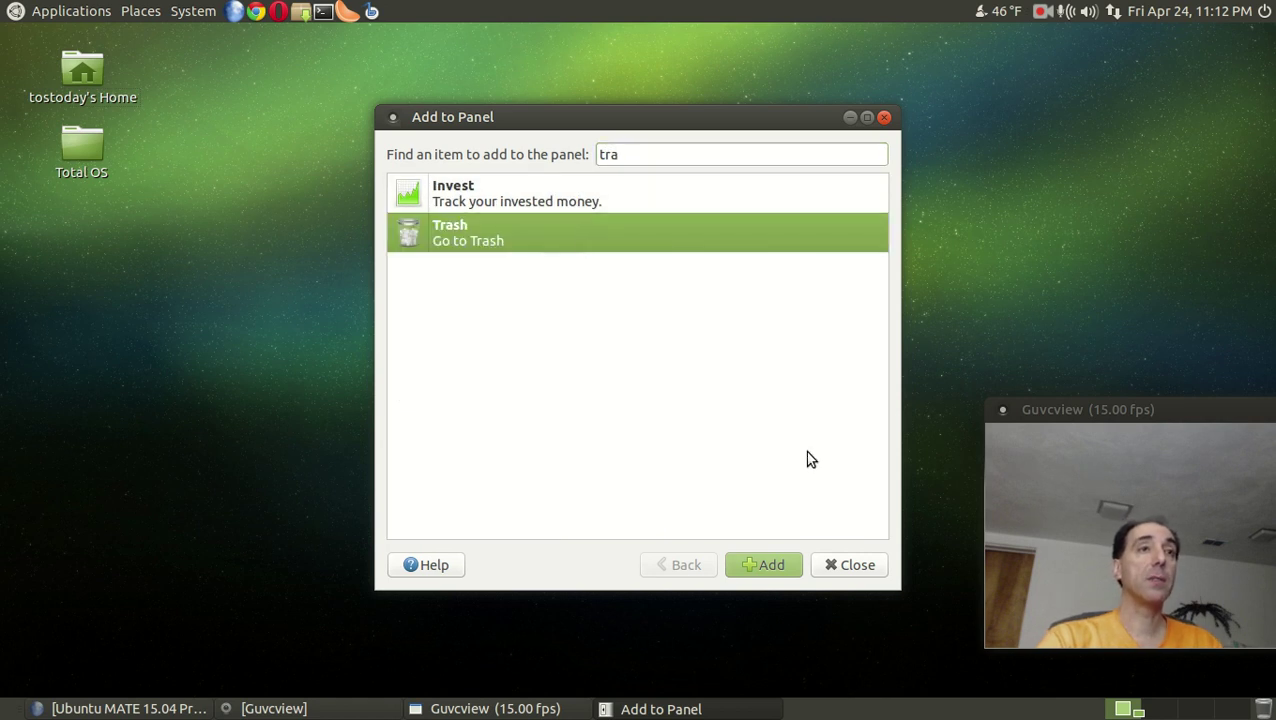
{"action": "left_click", "coordinate": [784, 556]}
{"action": "left_click", "coordinate": [846, 564]}
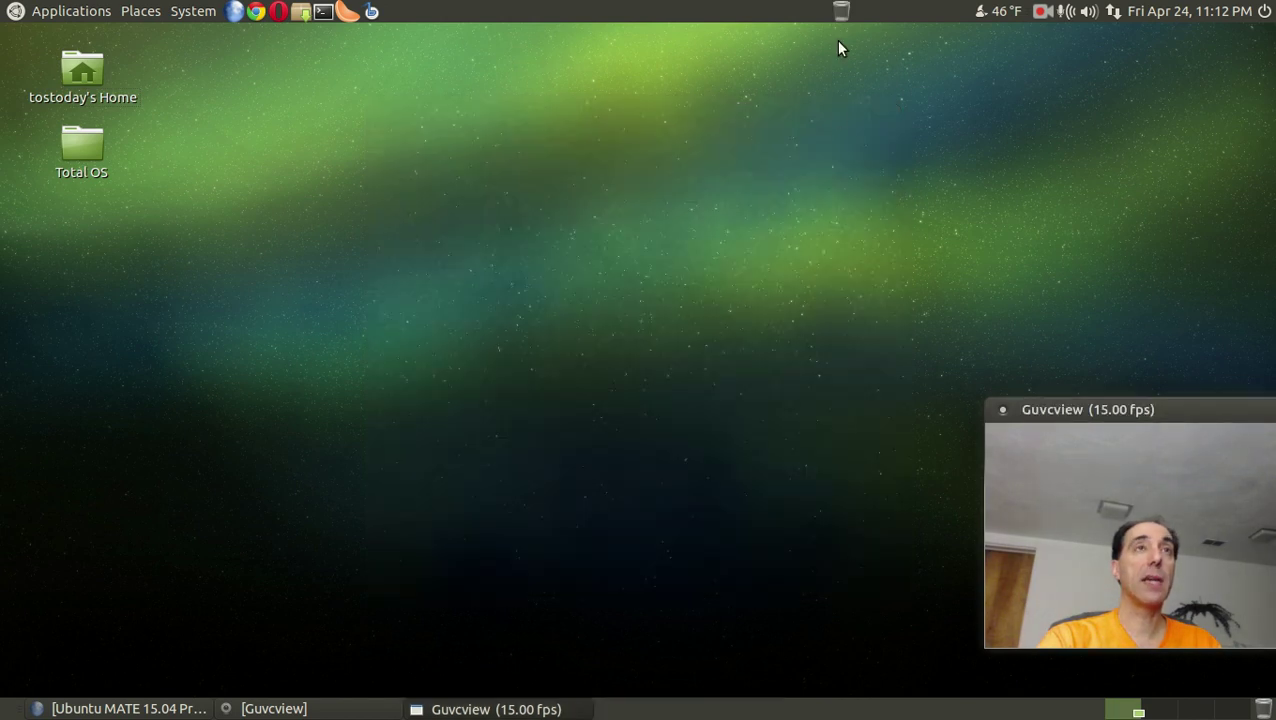
Shift the Trash item slightly along the top panel, and remove it from the panel.
{"action": "right_click", "coordinate": [841, 12]}
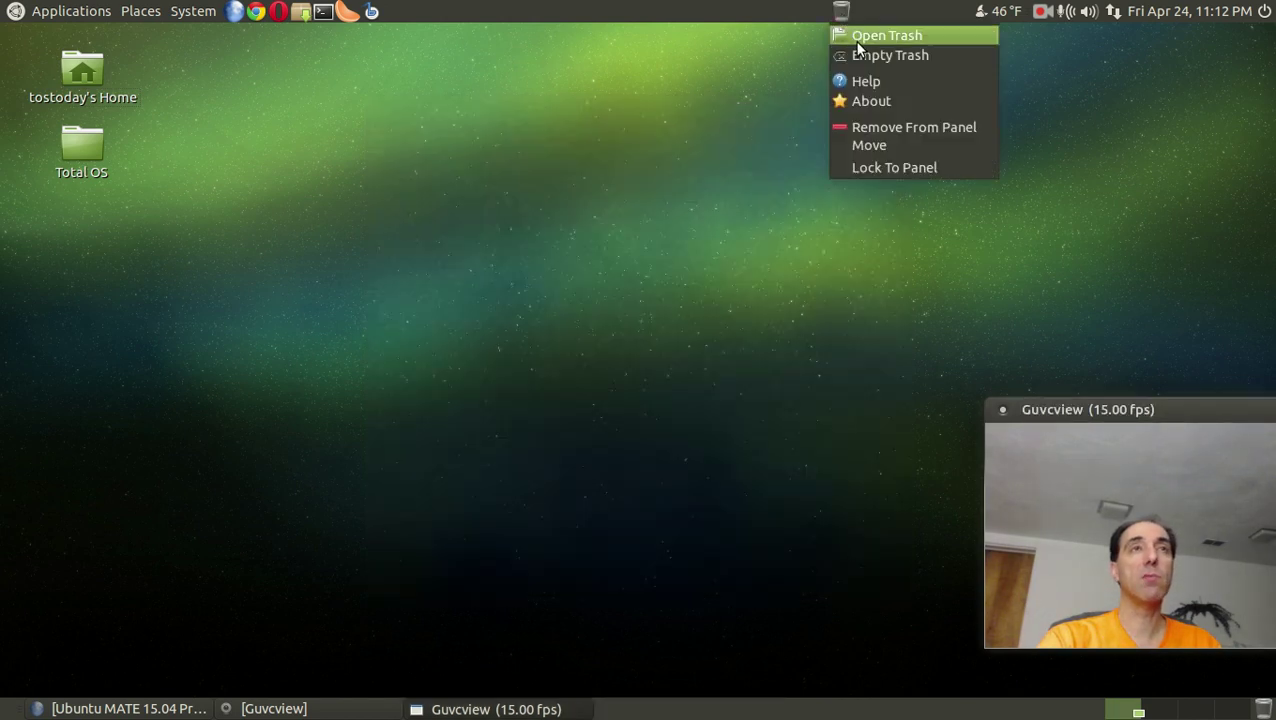
{"action": "left_click", "coordinate": [874, 145]}
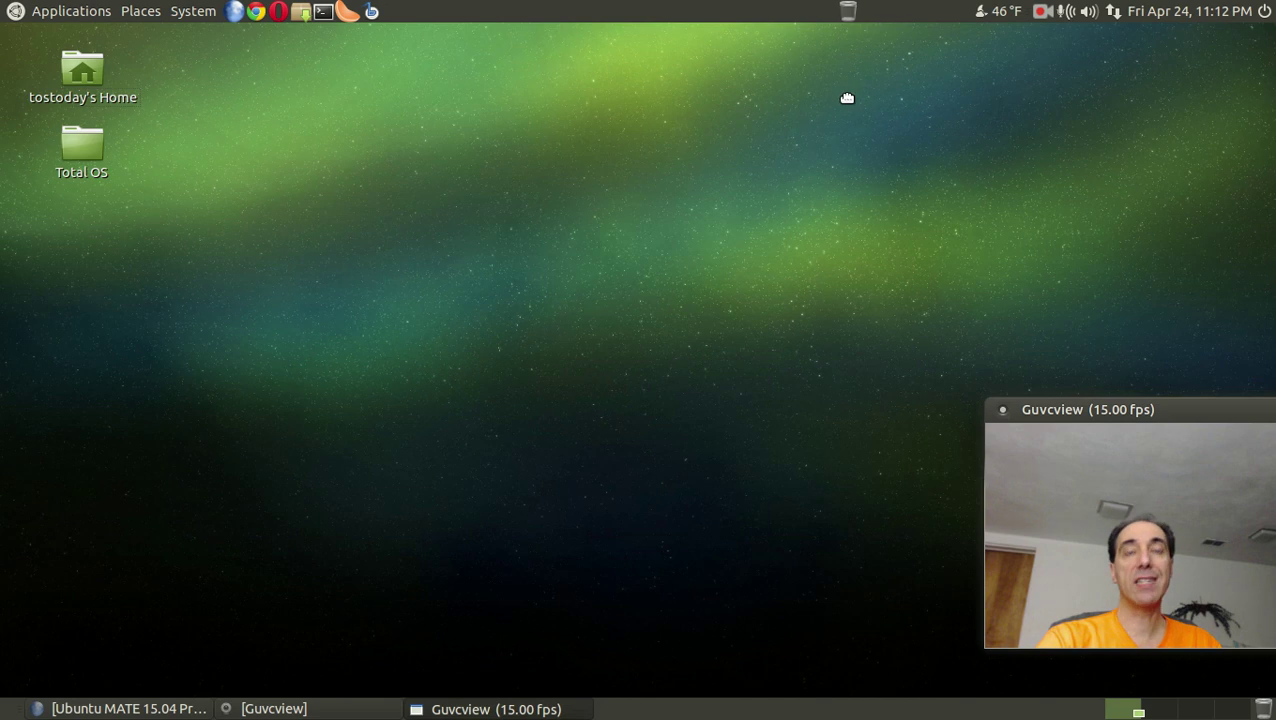
{"action": "right_click", "coordinate": [858, 11]}
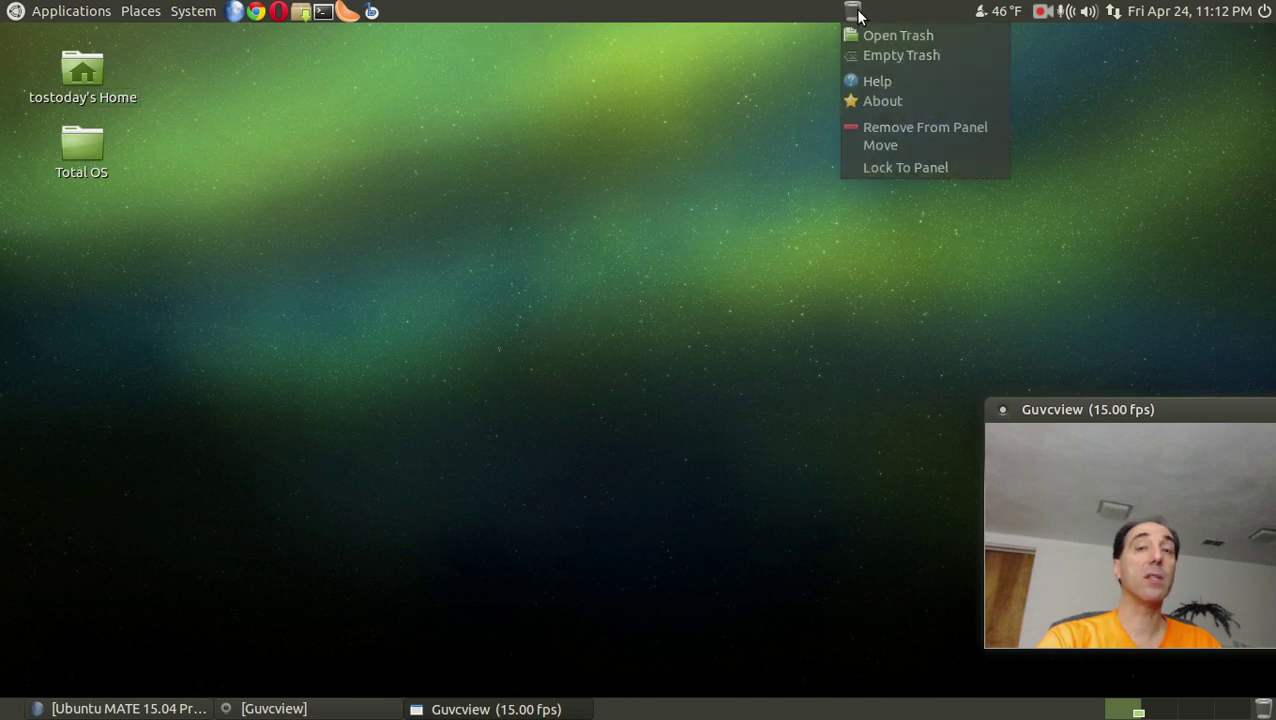
{"action": "left_click", "coordinate": [905, 129]}
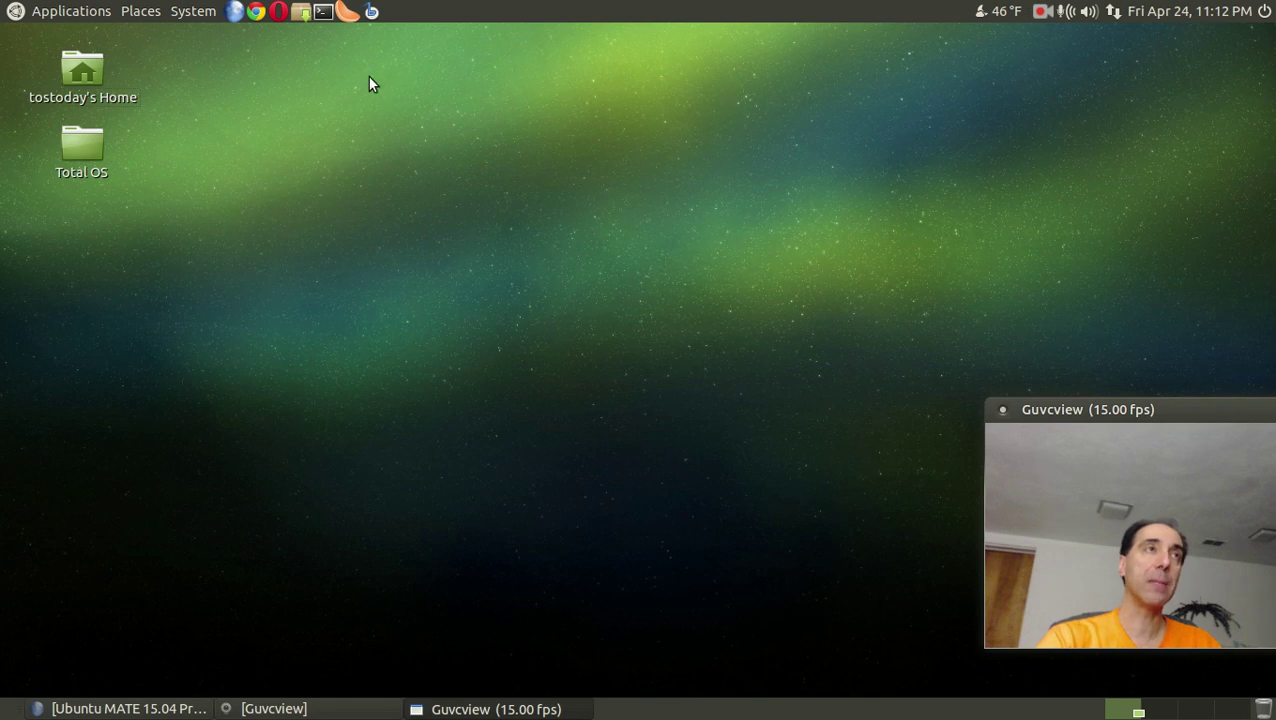
Open the MATE Terminal from its panel launcher and close its window again.
{"action": "left_click", "coordinate": [324, 14]}
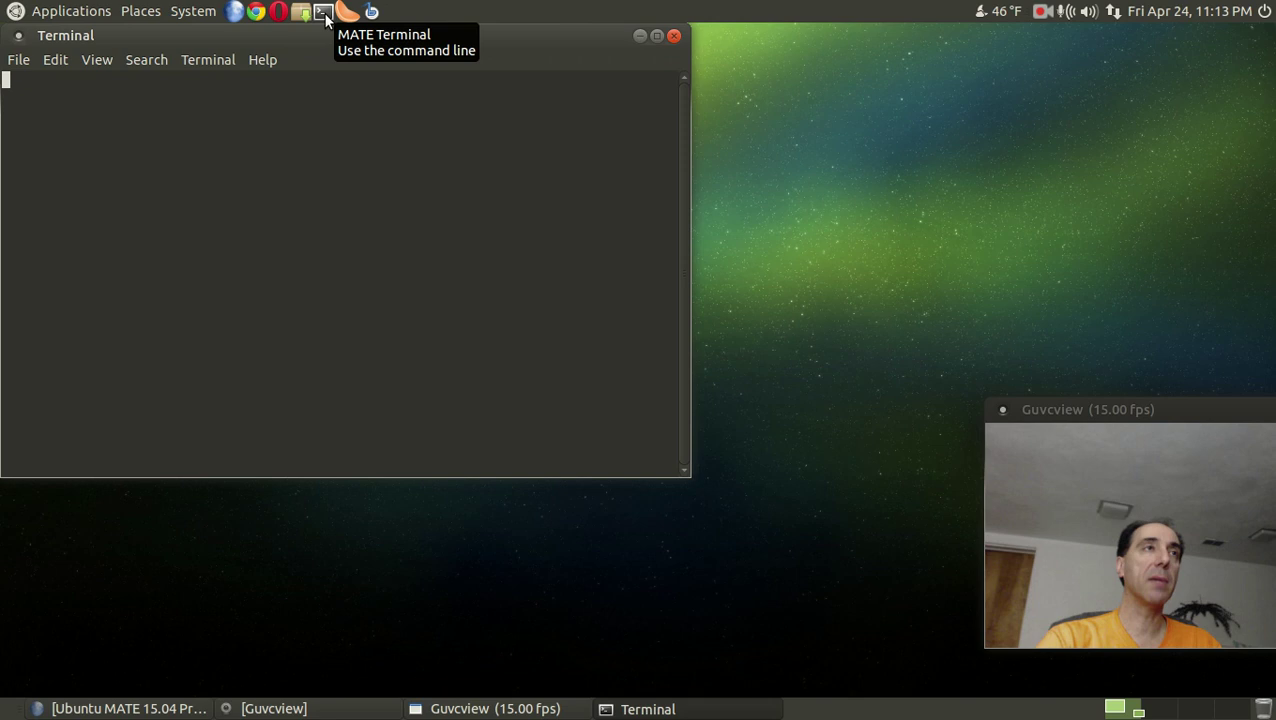
{"action": "left_click", "coordinate": [674, 36]}
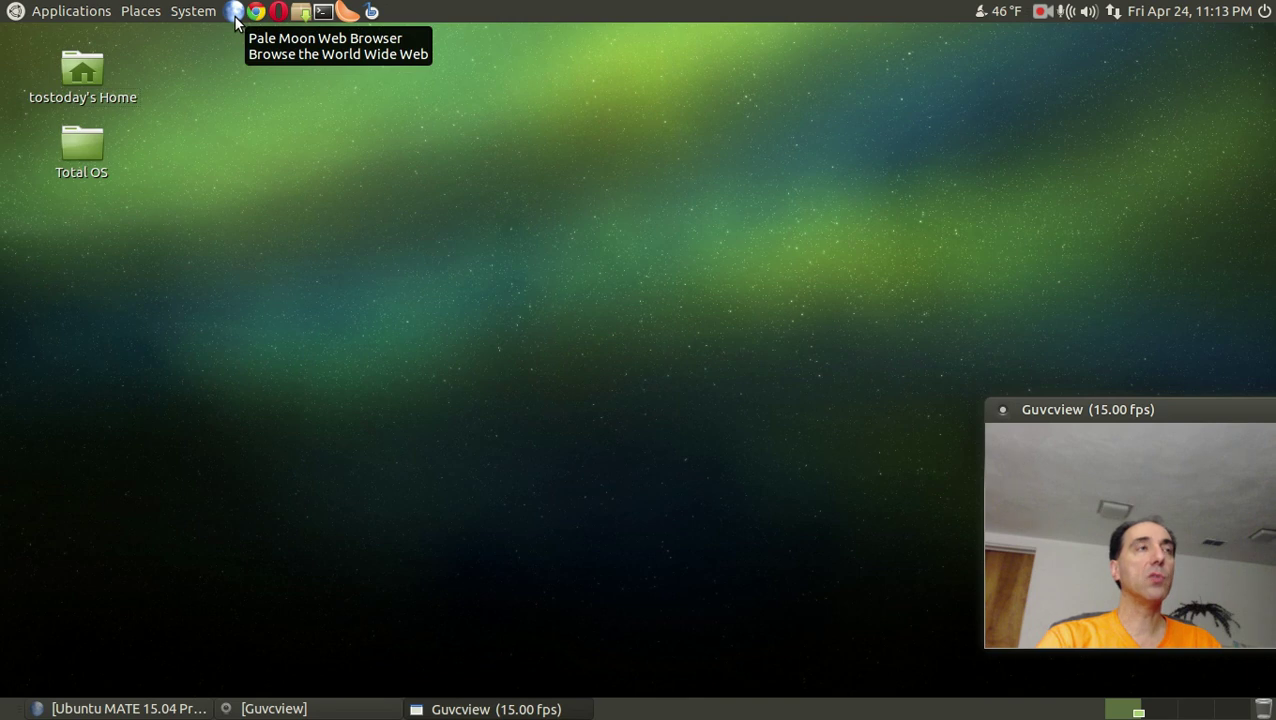
Add a Firefox Web Browser launcher to the top panel from the Internet applications, and remove it again.
{"action": "left_click", "coordinate": [97, 12]}
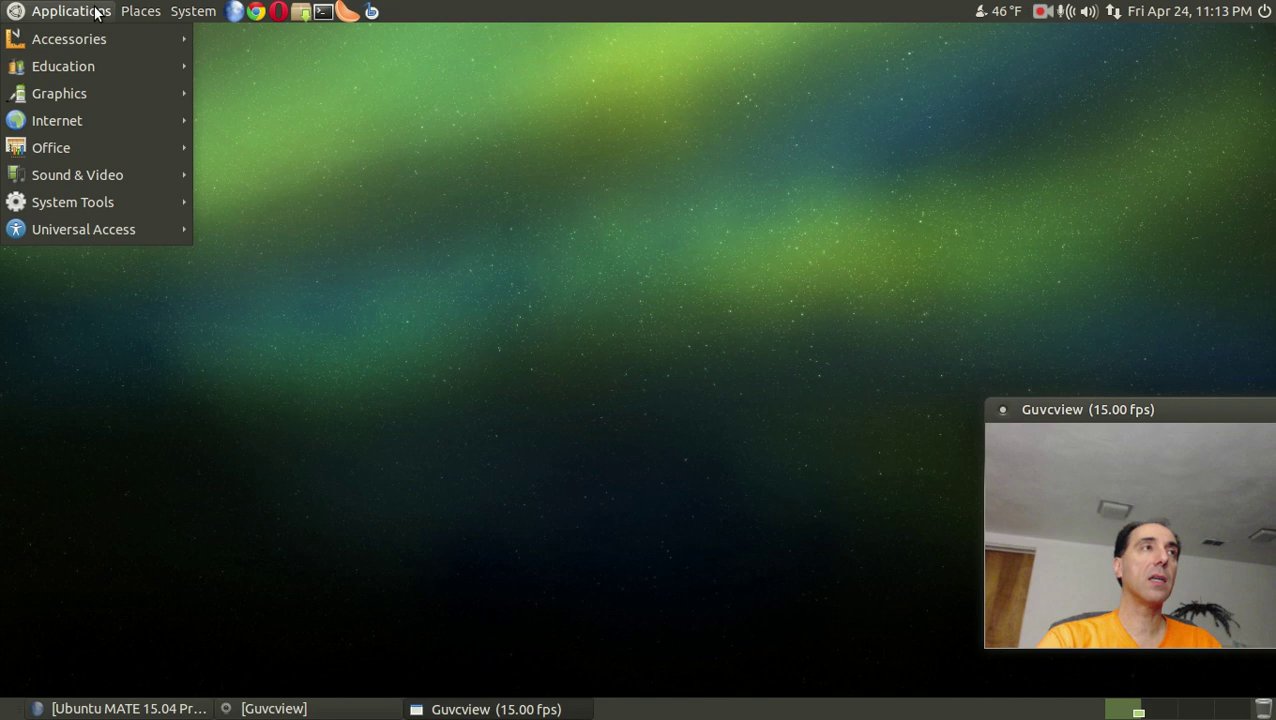
{"action": "mouse_move", "coordinate": [98, 119]}
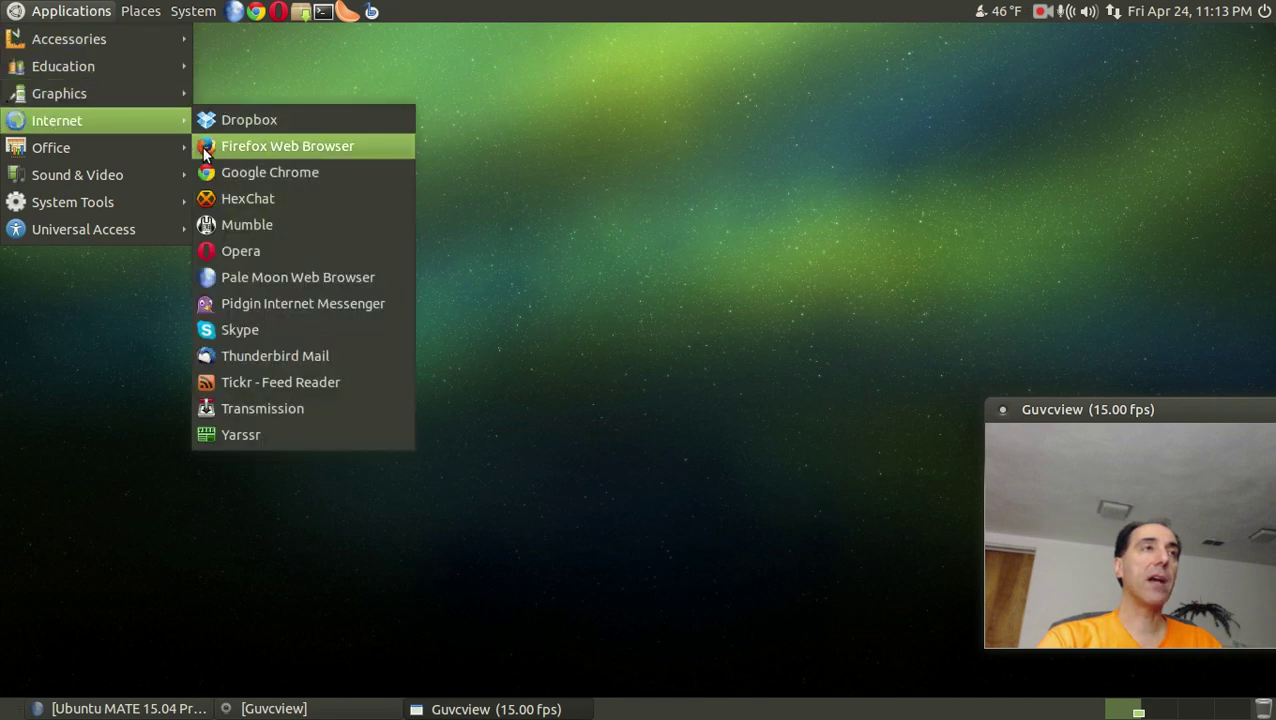
{"action": "left_click_drag", "start_coordinate": [220, 150], "coordinate": [410, 12]}
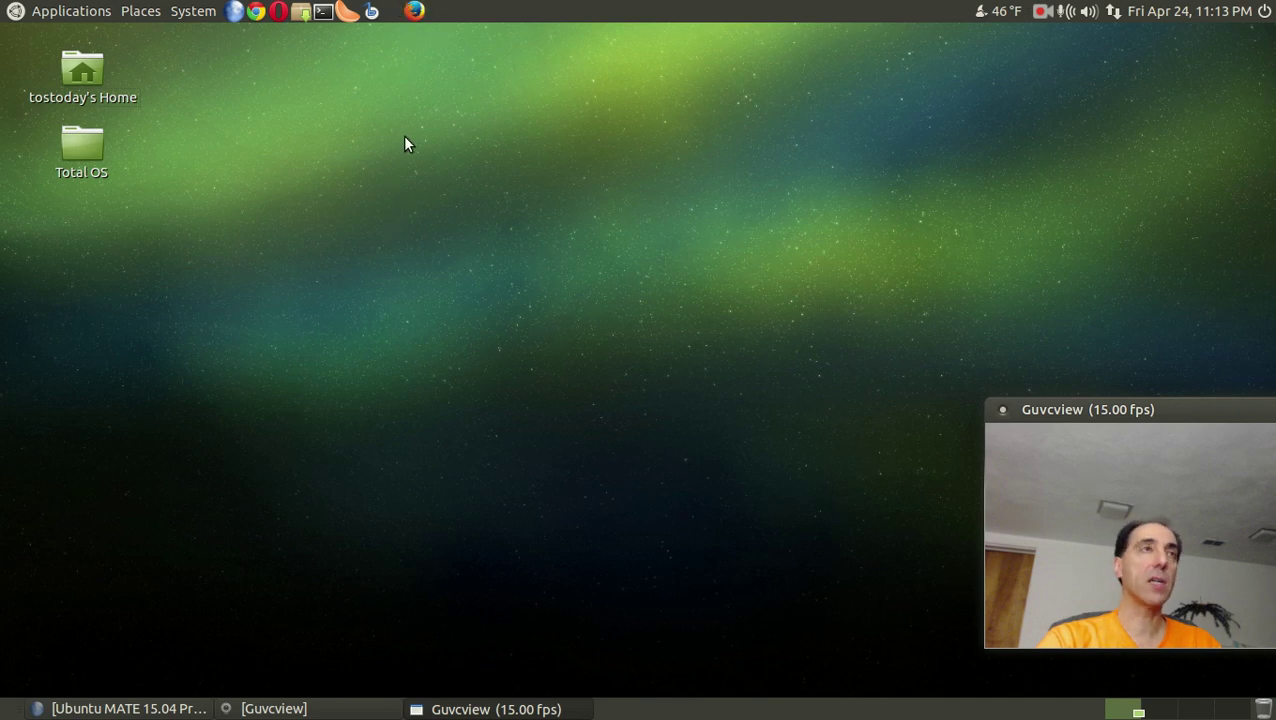
{"action": "right_click", "coordinate": [410, 12]}
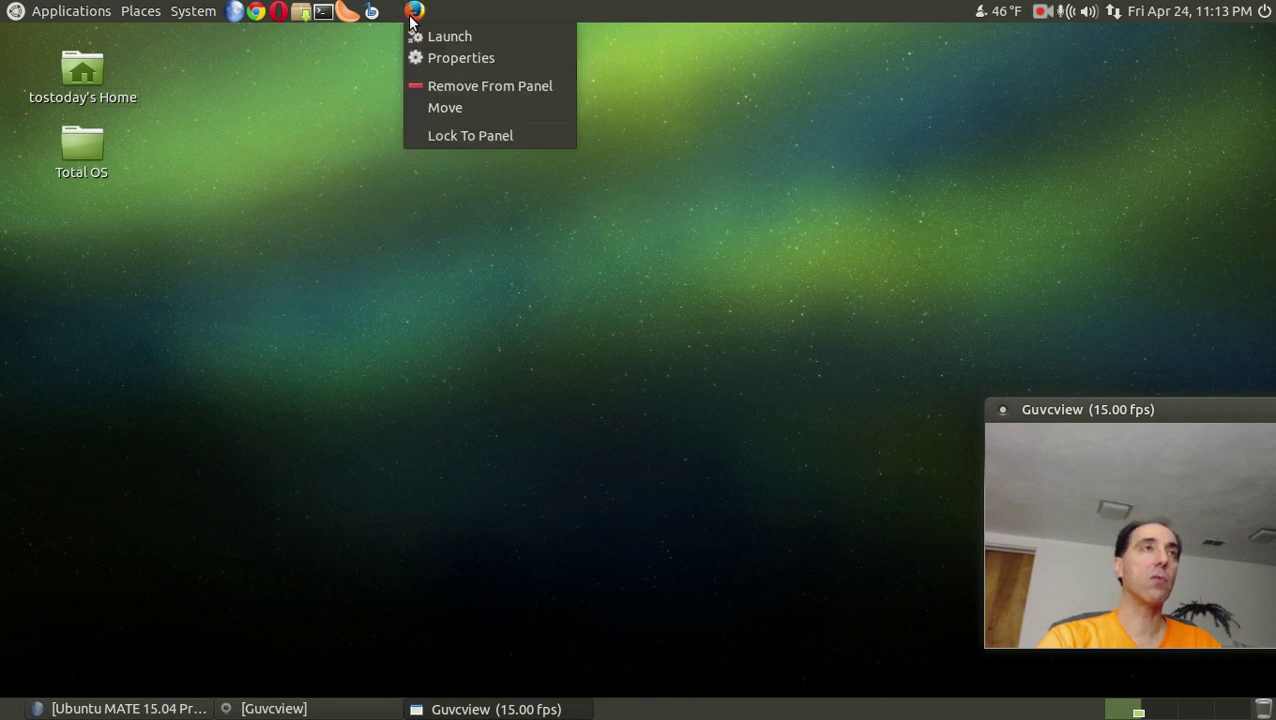
{"action": "left_click", "coordinate": [472, 86]}
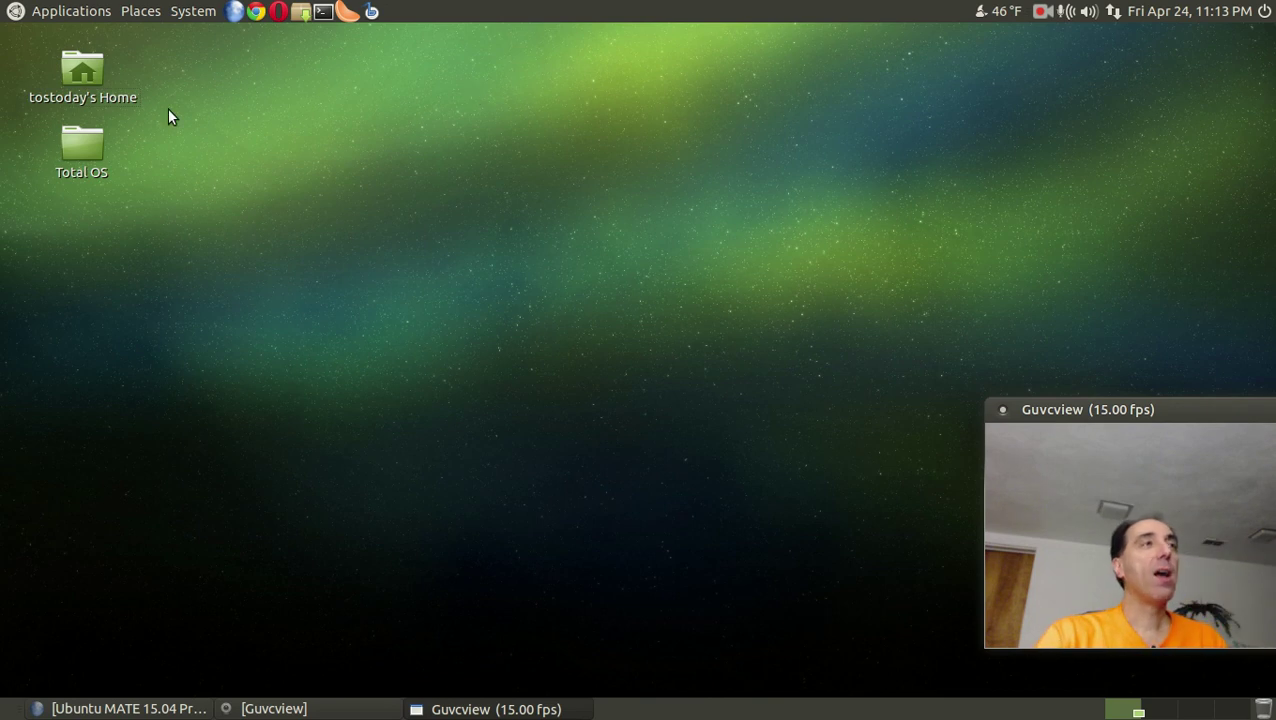
Open the Additional Drivers hardware preferences and force the unresponsive Software & Updates window to quit.
{"action": "left_click", "coordinate": [191, 12]}
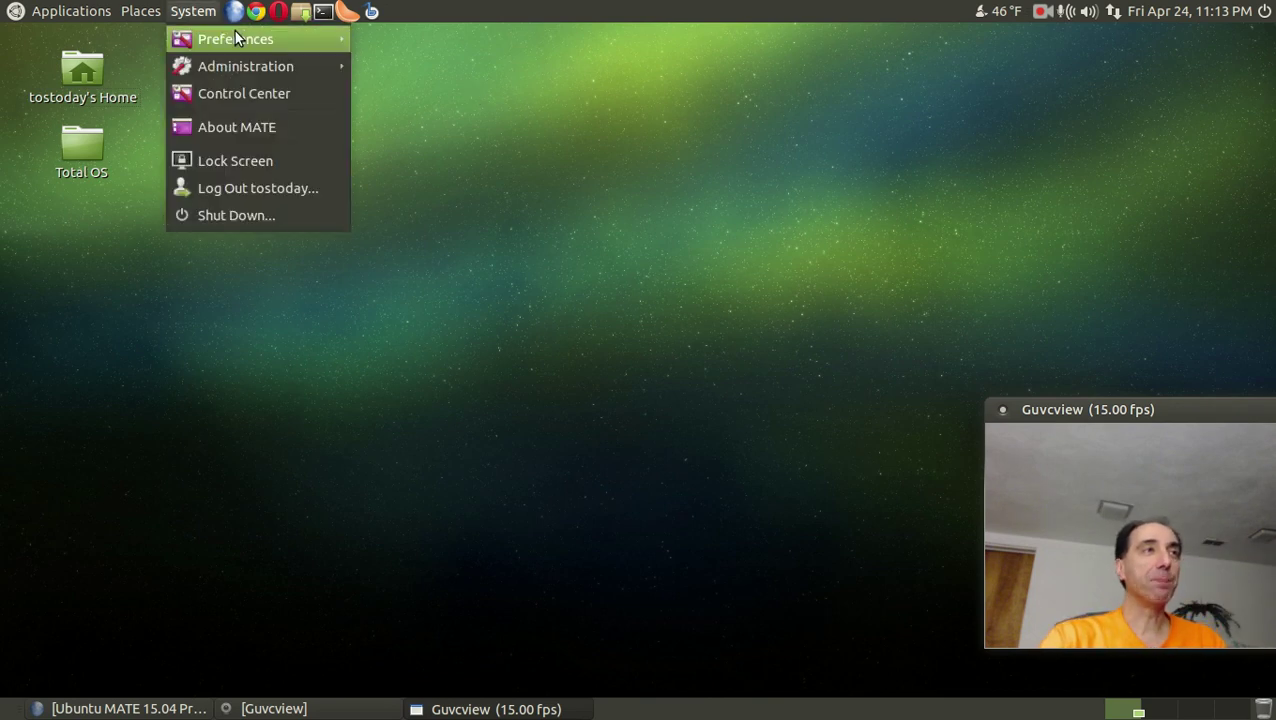
{"action": "mouse_move", "coordinate": [235, 38]}
{"action": "mouse_move", "coordinate": [416, 38]}
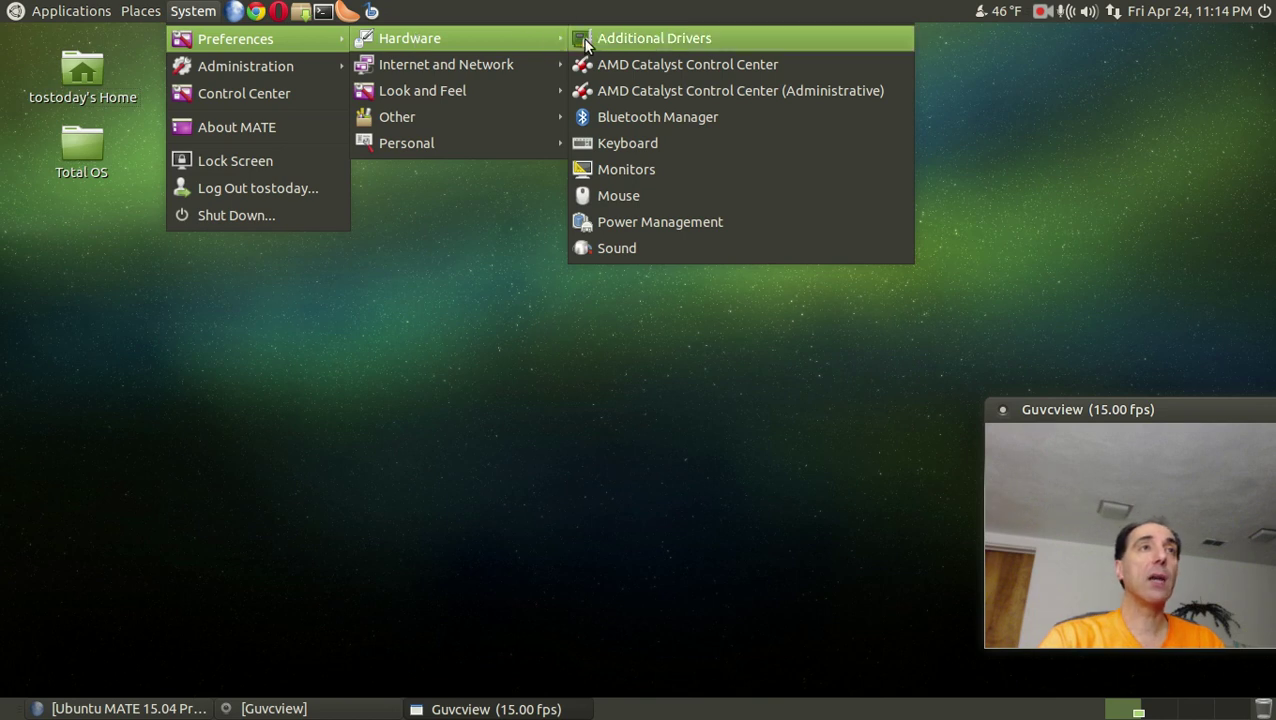
{"action": "left_click", "coordinate": [622, 40]}
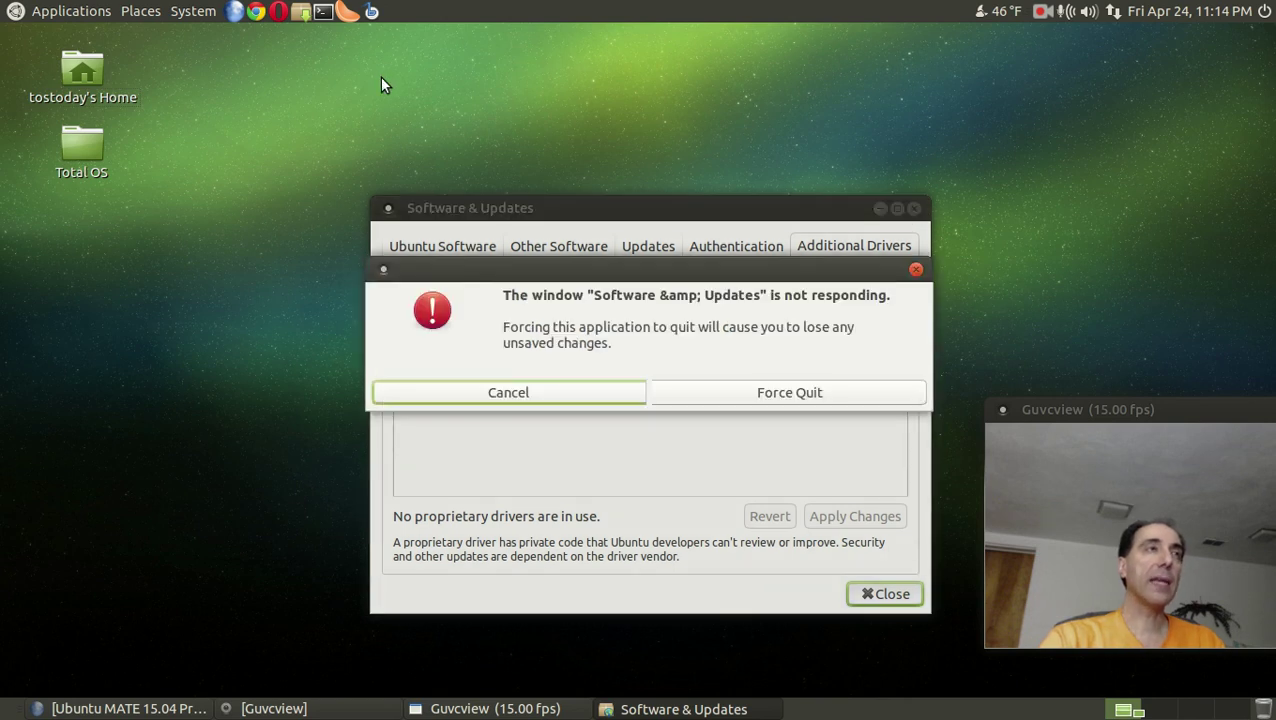
{"action": "left_click", "coordinate": [785, 394]}
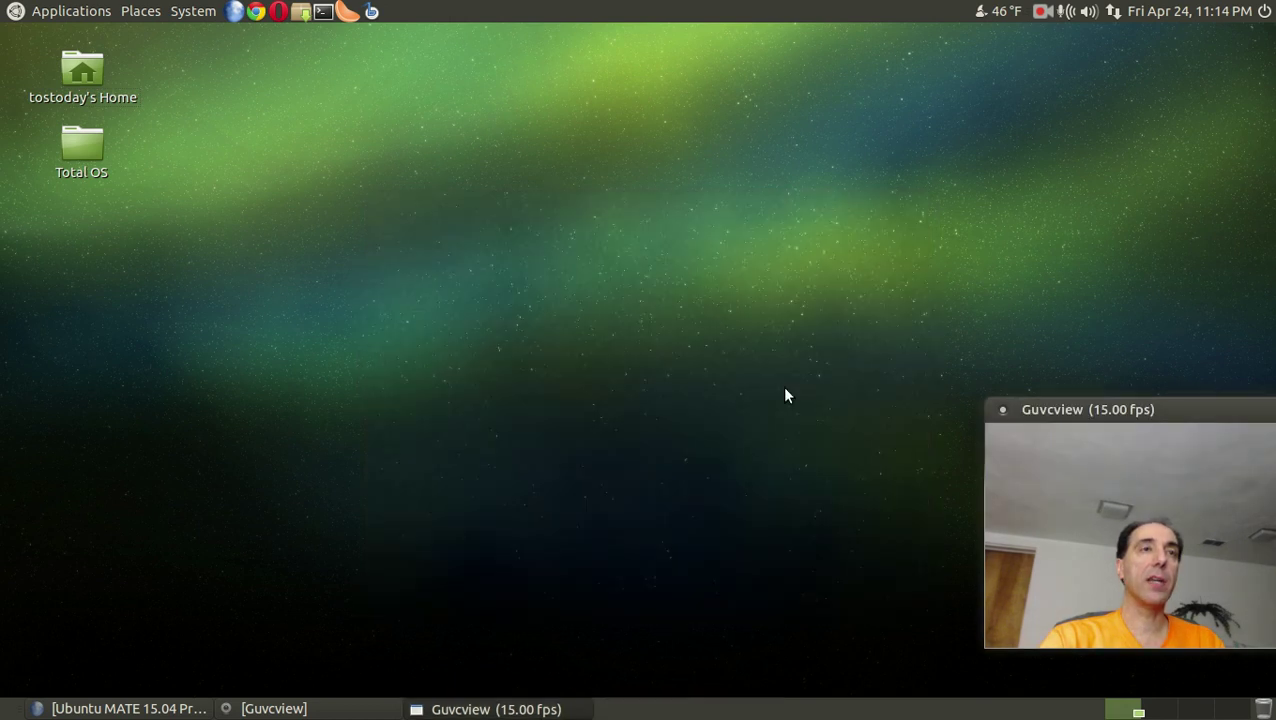
Look through the system preference categories and open MATE Tweak to view its desktop icon settings.
{"action": "left_click", "coordinate": [196, 12]}
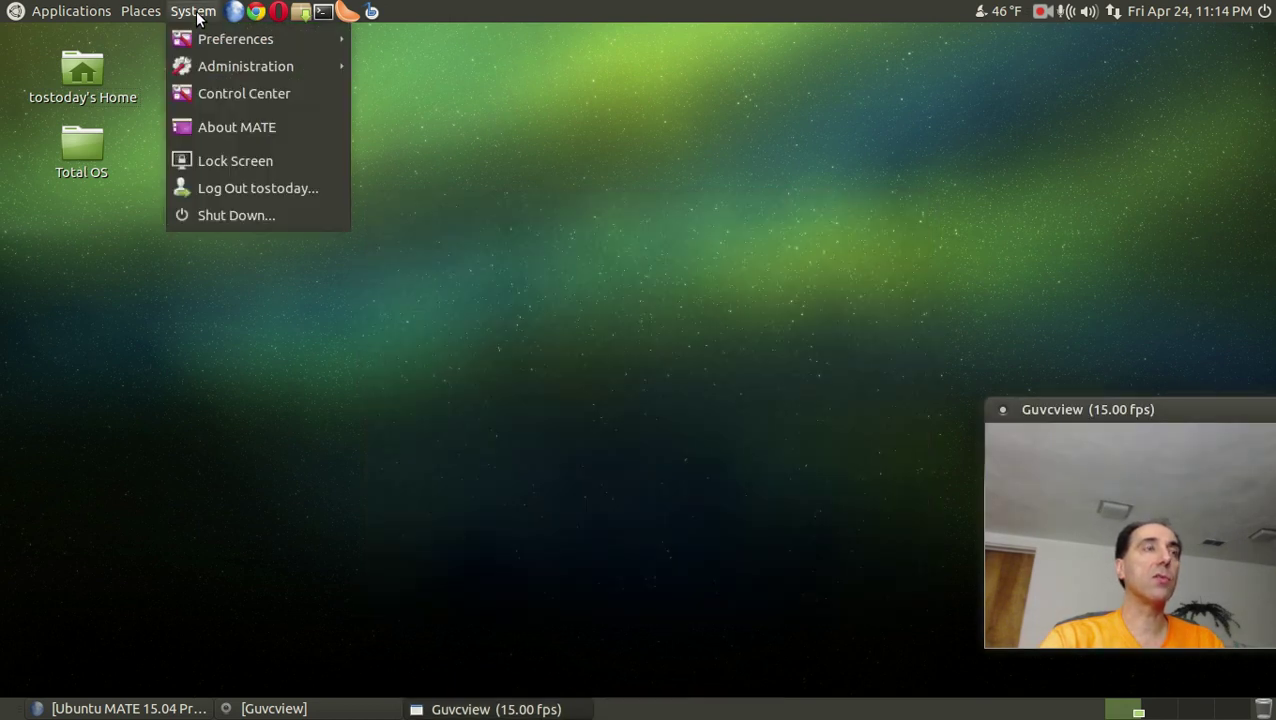
{"action": "mouse_move", "coordinate": [222, 38]}
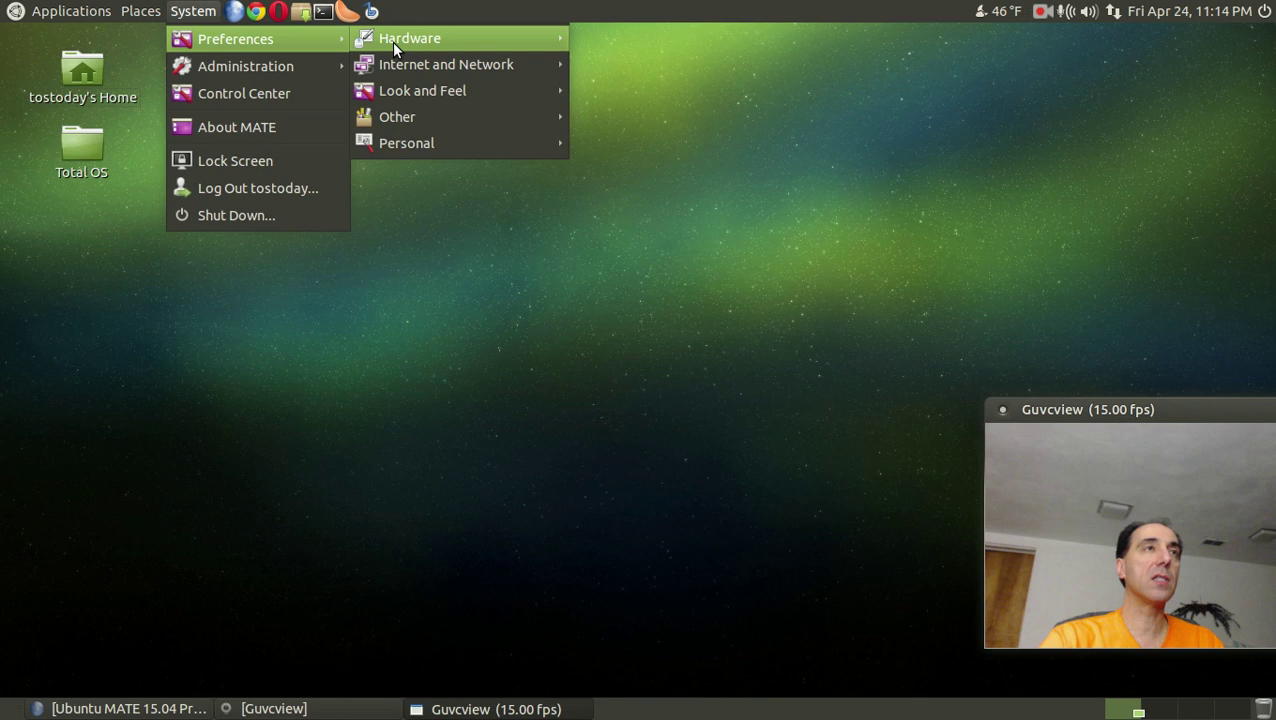
{"action": "mouse_move", "coordinate": [392, 42]}
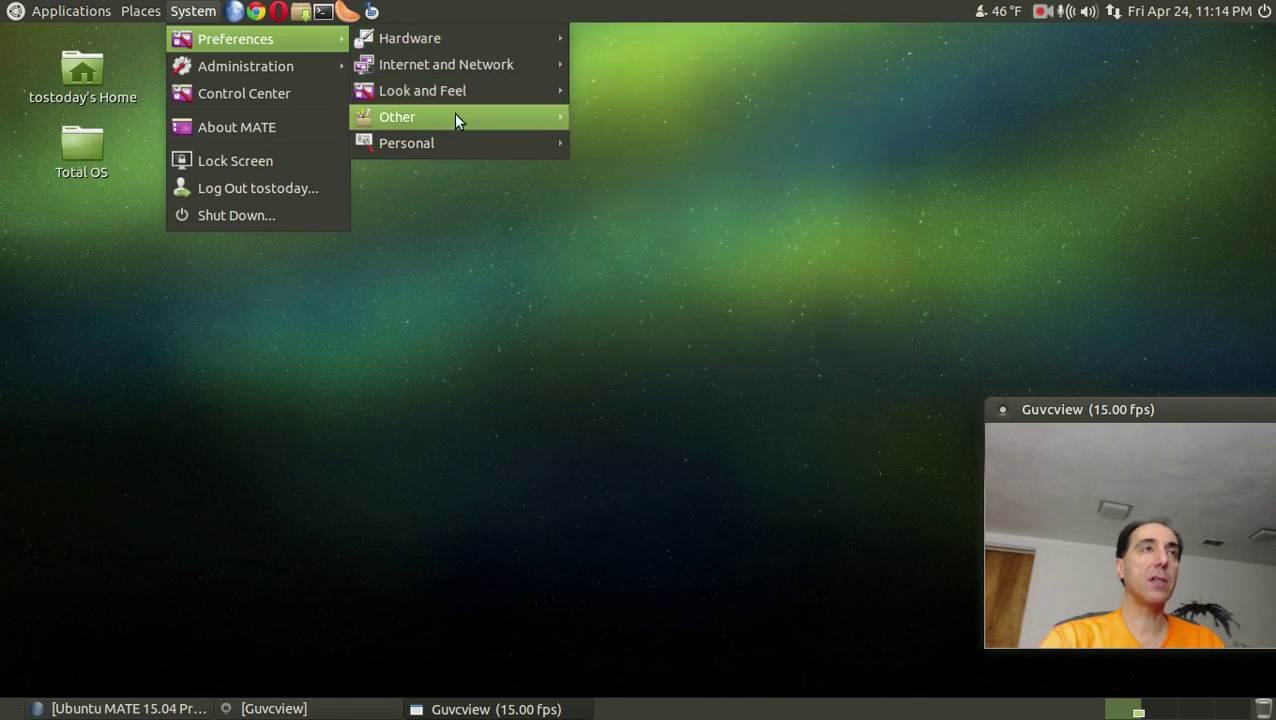
{"action": "mouse_move", "coordinate": [455, 116]}
{"action": "mouse_move", "coordinate": [463, 148]}
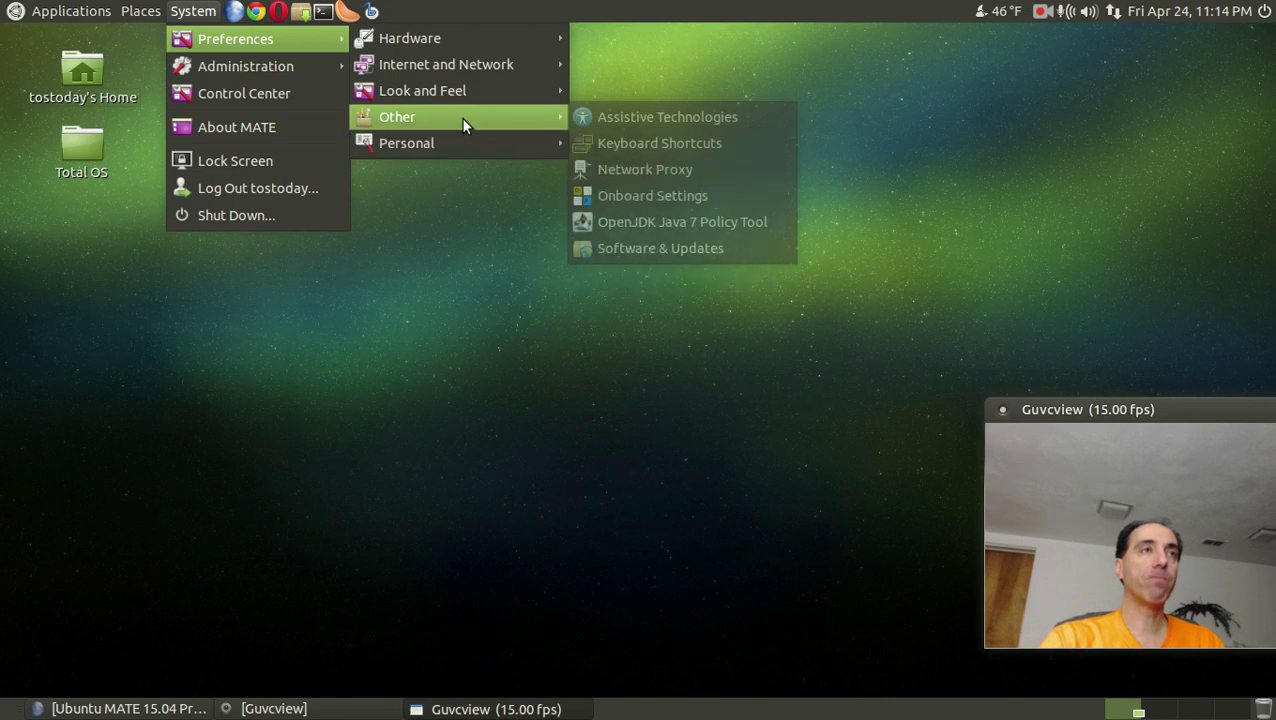
{"action": "mouse_move", "coordinate": [461, 91]}
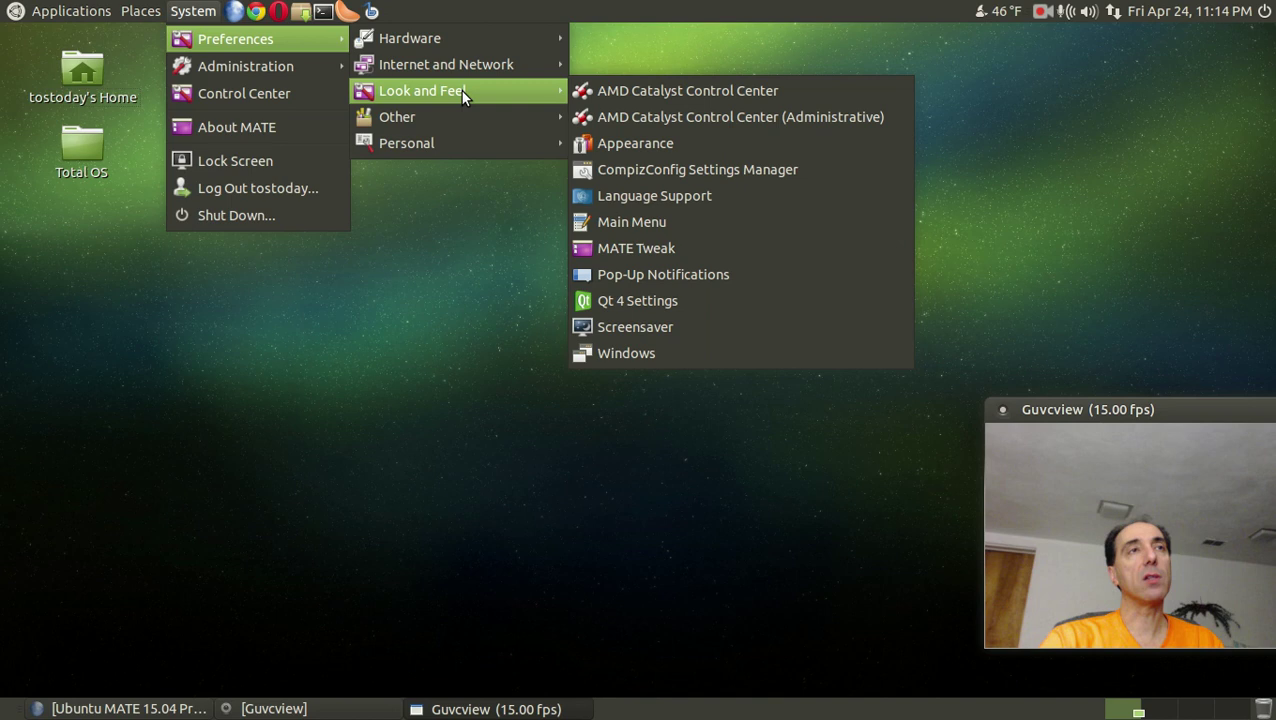
{"action": "left_click", "coordinate": [640, 242]}
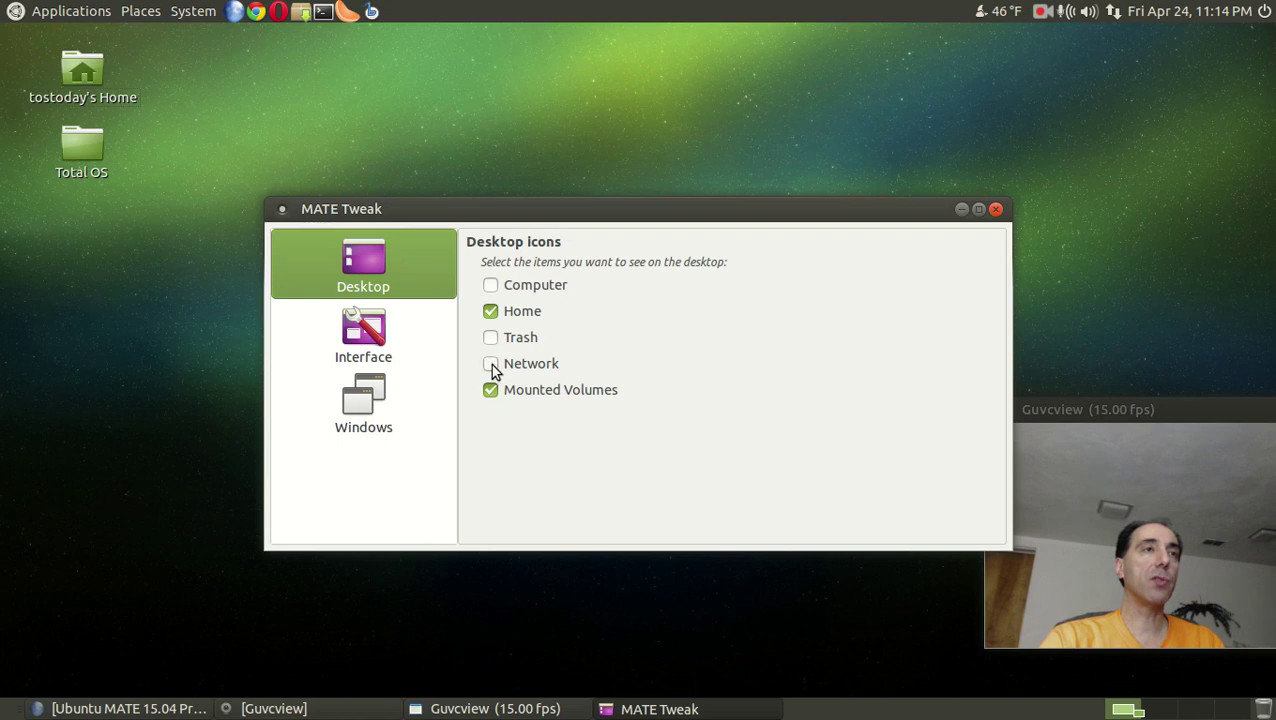
Review MATE Tweak's Interface settings and the available panel layouts, keeping the Ubuntu MATE layout.
{"action": "left_click", "coordinate": [396, 341]}
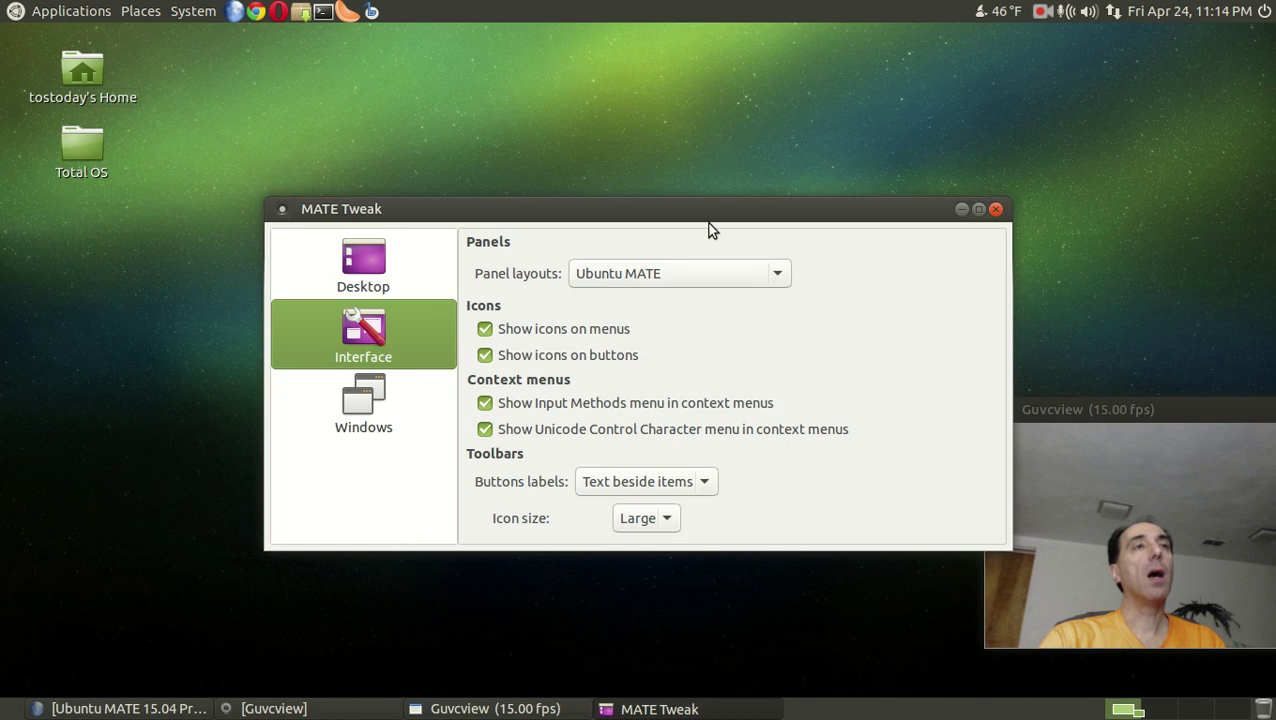
{"action": "left_click_drag", "start_coordinate": [710, 228], "coordinate": [700, 188]}
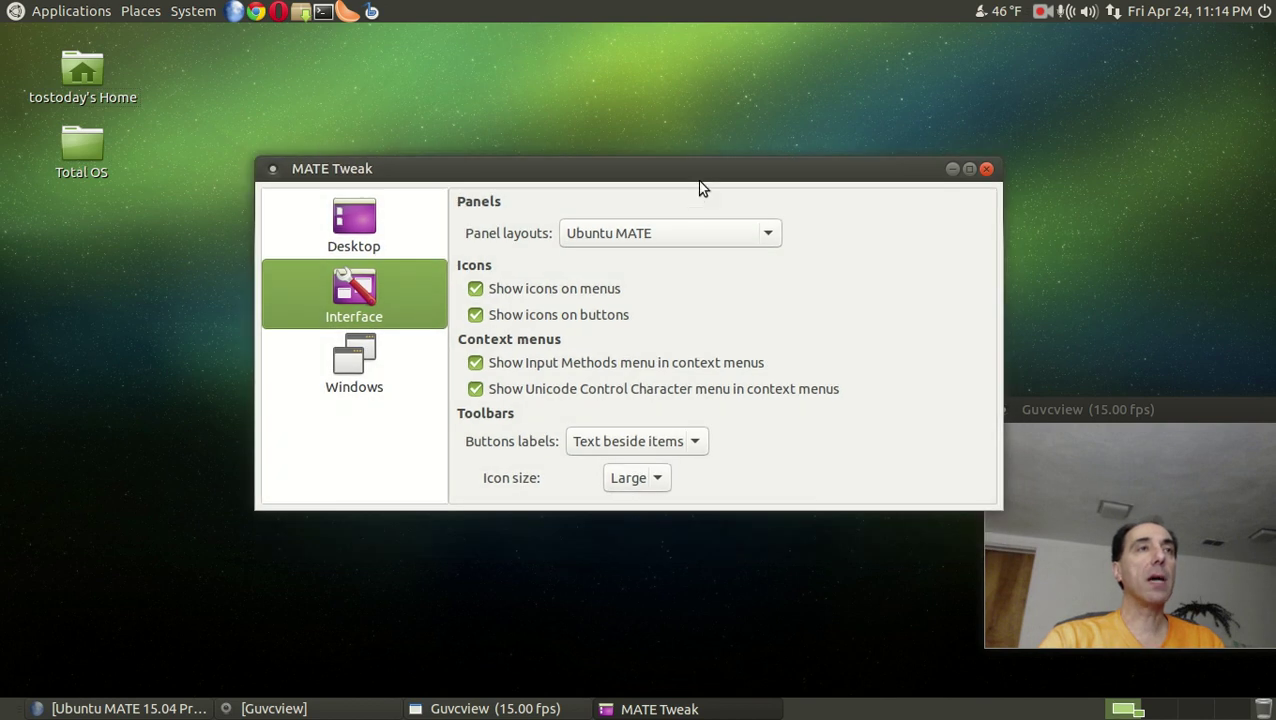
{"action": "left_click", "coordinate": [776, 235]}
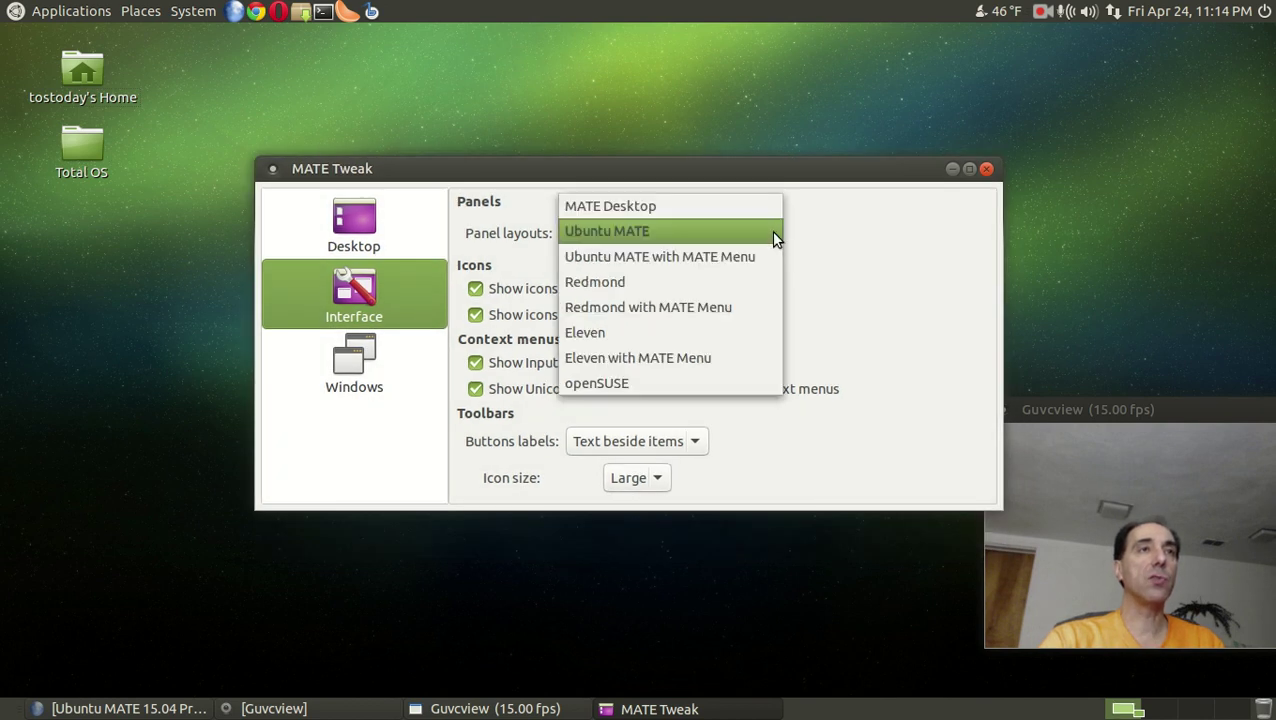
{"action": "left_click", "coordinate": [771, 231]}
{"action": "left_click", "coordinate": [771, 231]}
{"action": "left_click", "coordinate": [771, 231]}
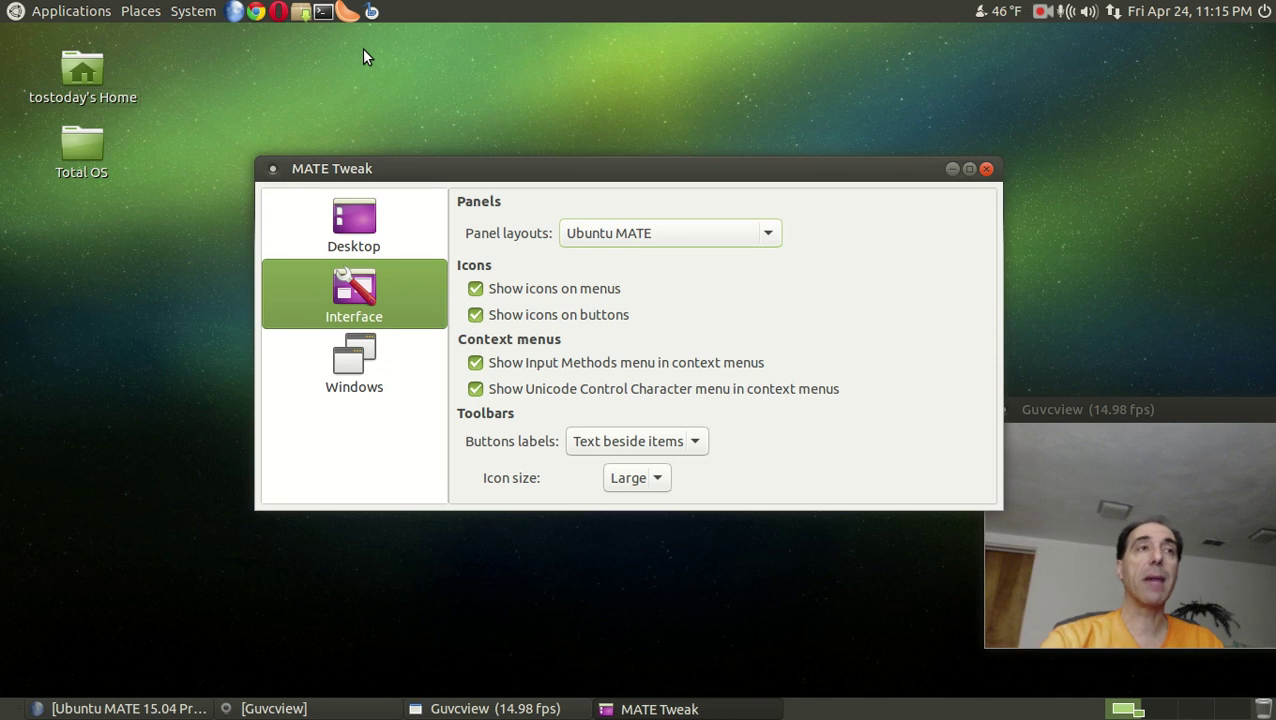
Review MATE Tweak's Windows settings, including the window manager choice, and close MATE Tweak without changes.
{"action": "left_click", "coordinate": [376, 360]}
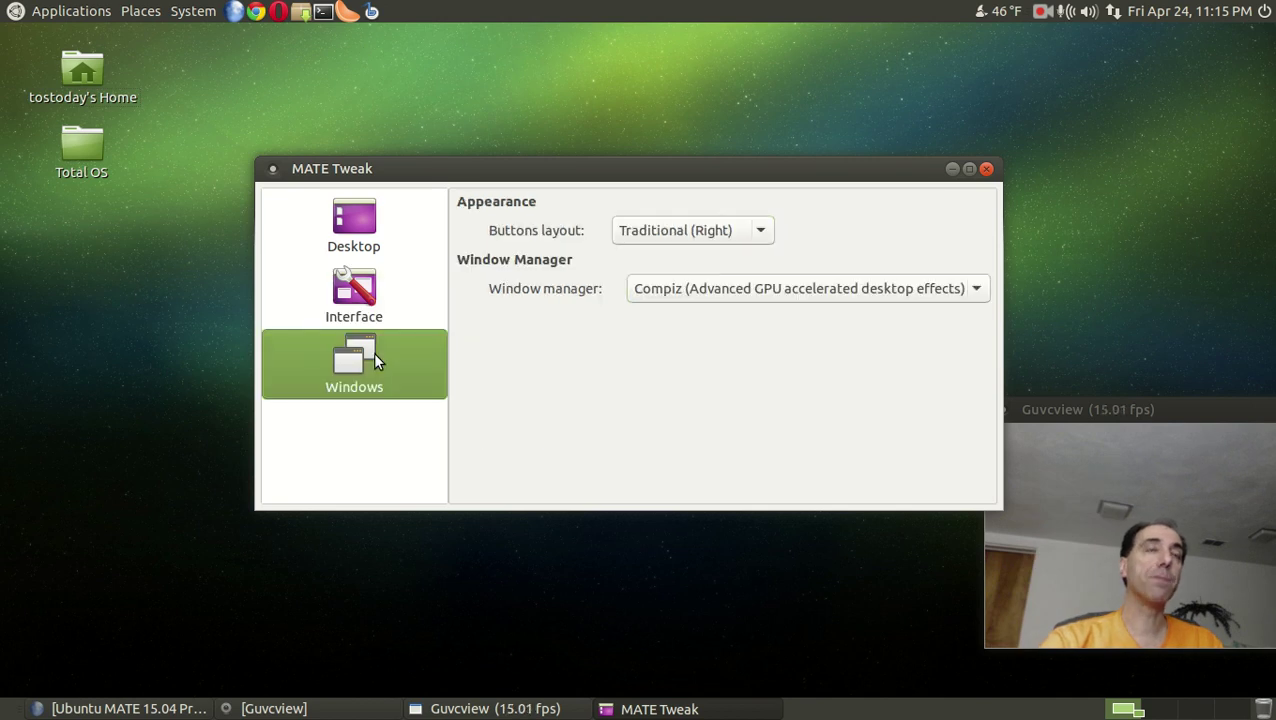
{"action": "left_click", "coordinate": [962, 290]}
{"action": "left_click", "coordinate": [958, 290]}
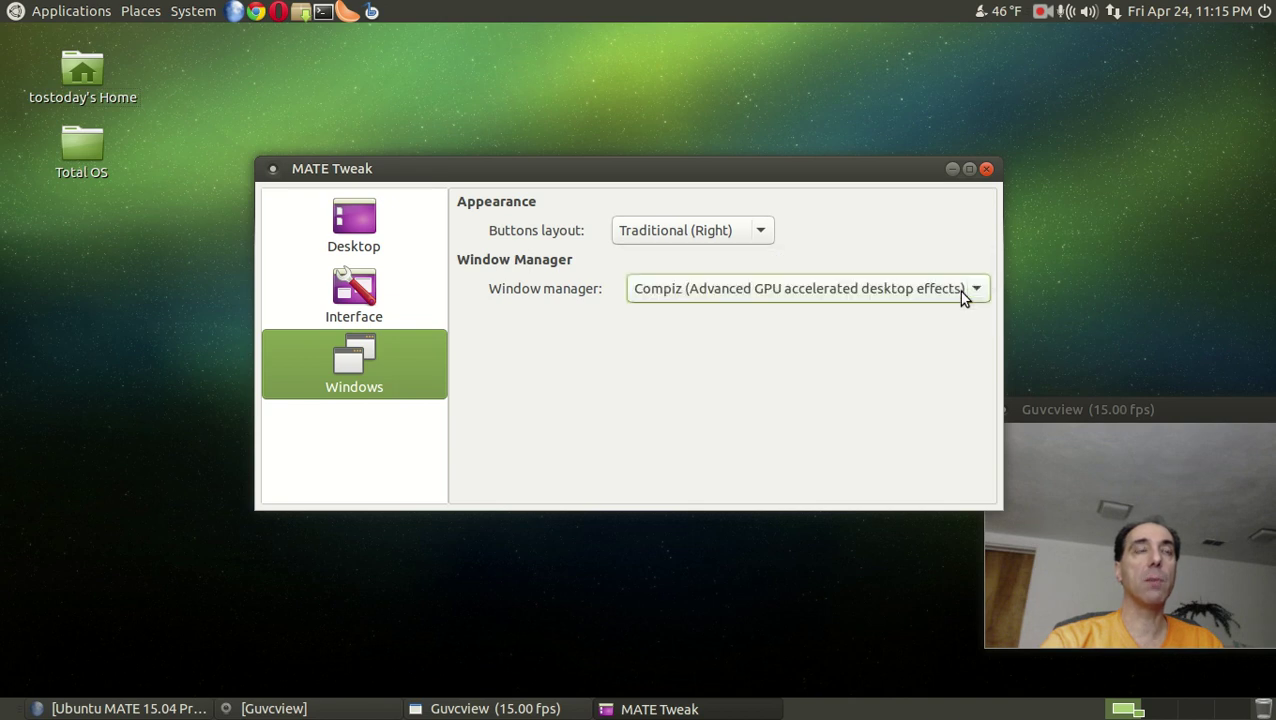
{"action": "left_click", "coordinate": [958, 290]}
{"action": "left_click", "coordinate": [962, 296]}
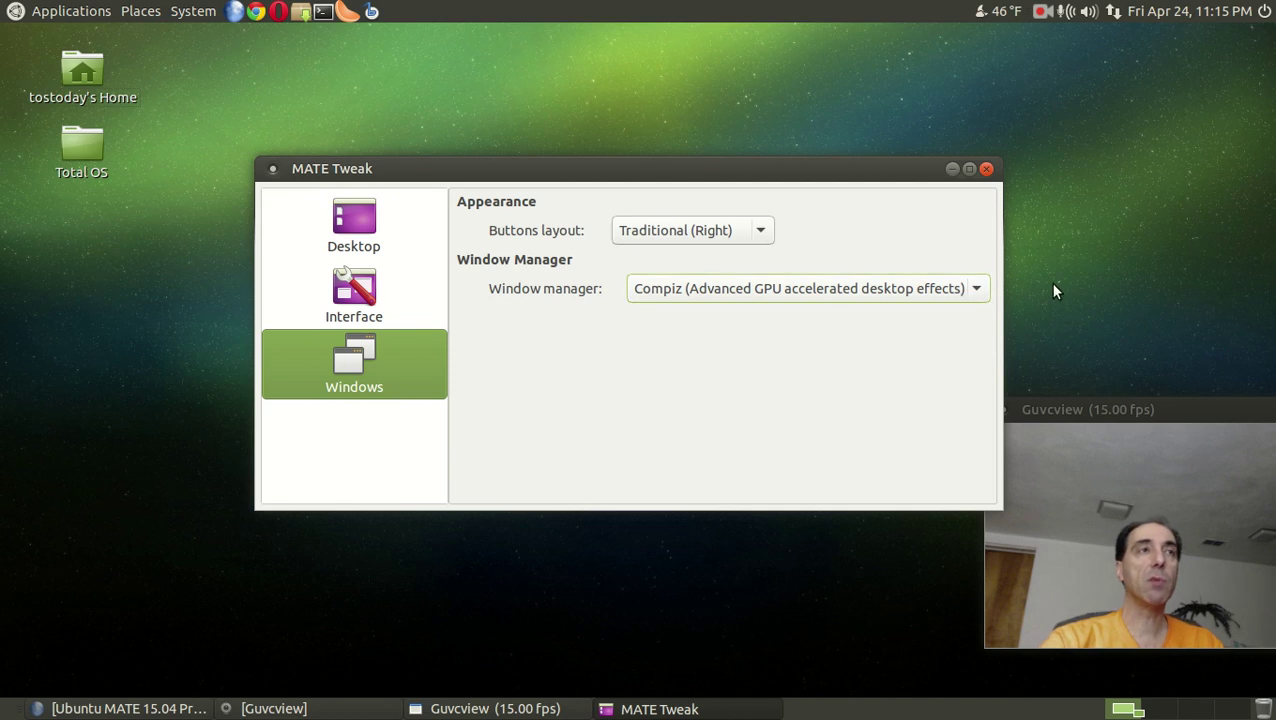
{"action": "left_click", "coordinate": [986, 169]}
Open the Home Folder and set the ScreenStudio folder's color to Blue.
{"action": "left_click", "coordinate": [141, 12]}
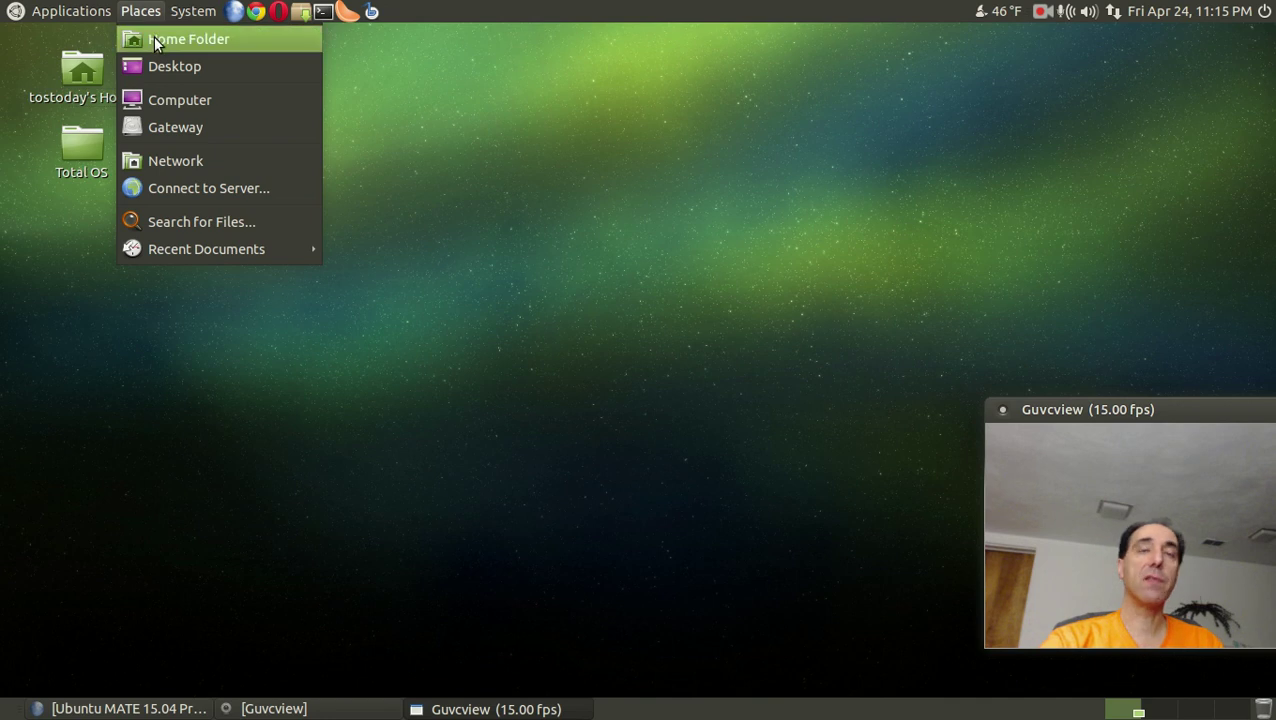
{"action": "left_click", "coordinate": [154, 37]}
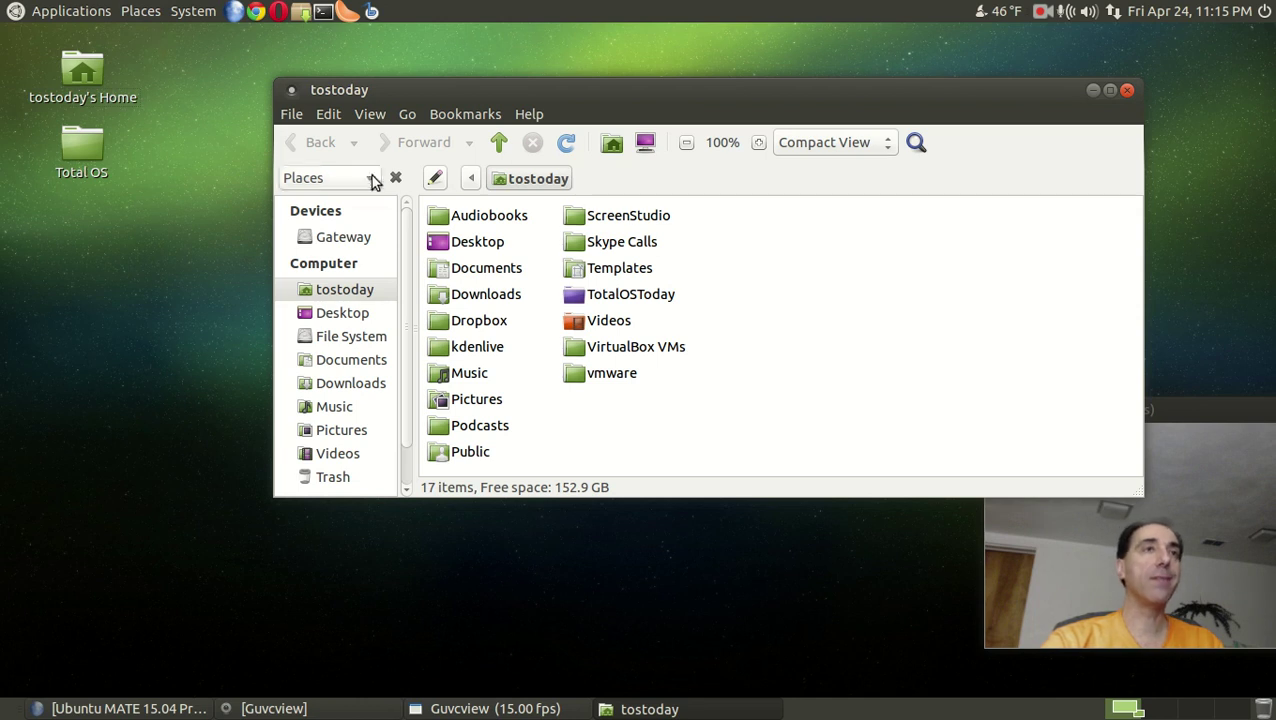
{"action": "left_click", "coordinate": [624, 216]}
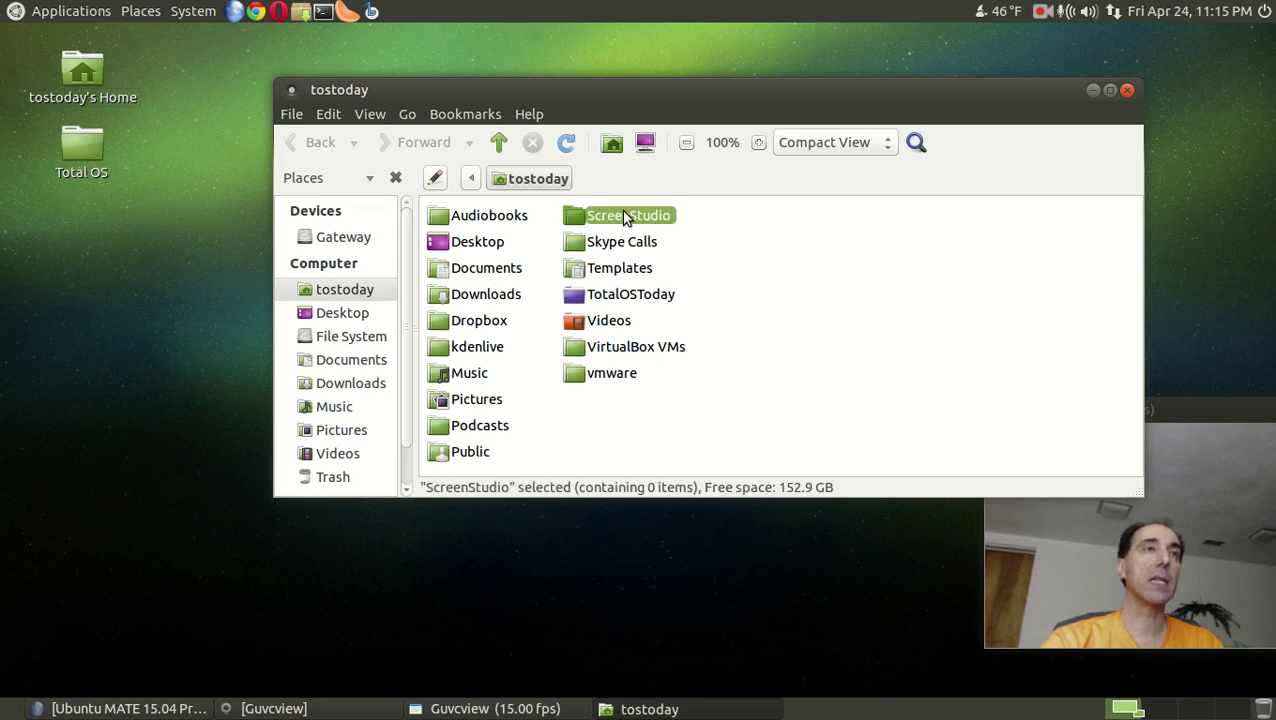
{"action": "right_click", "coordinate": [624, 217]}
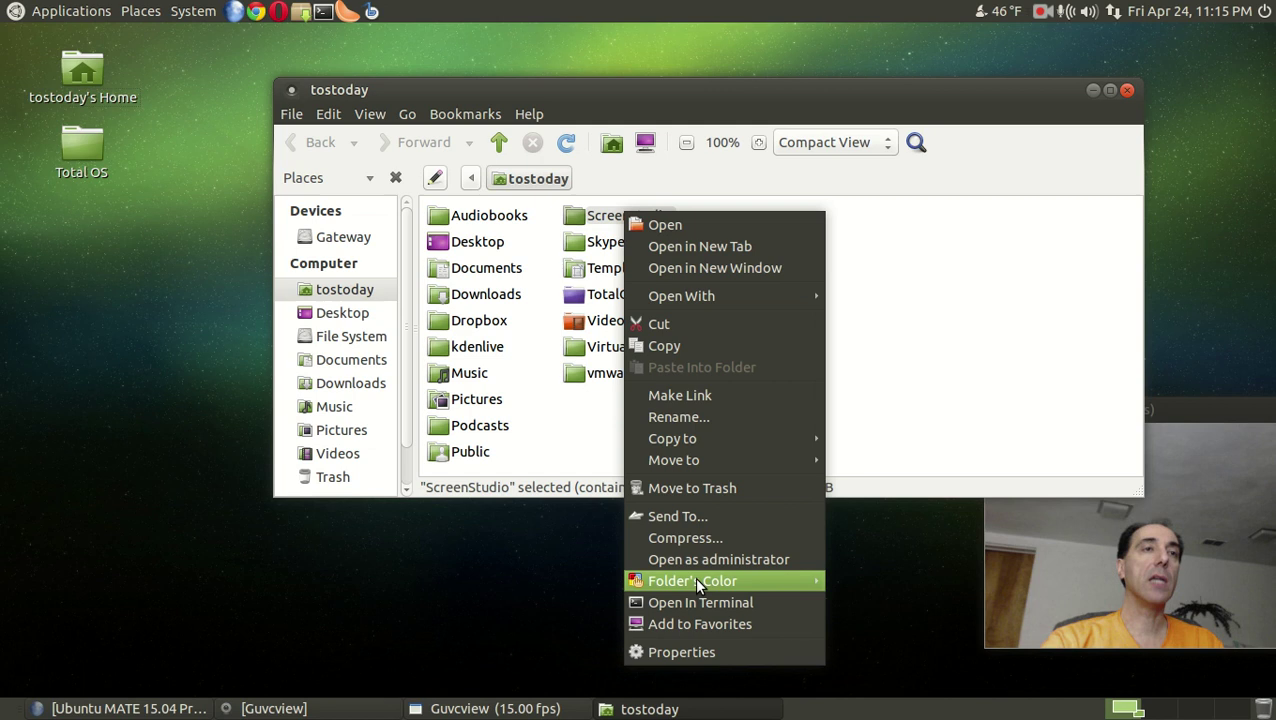
{"action": "mouse_move", "coordinate": [699, 586]}
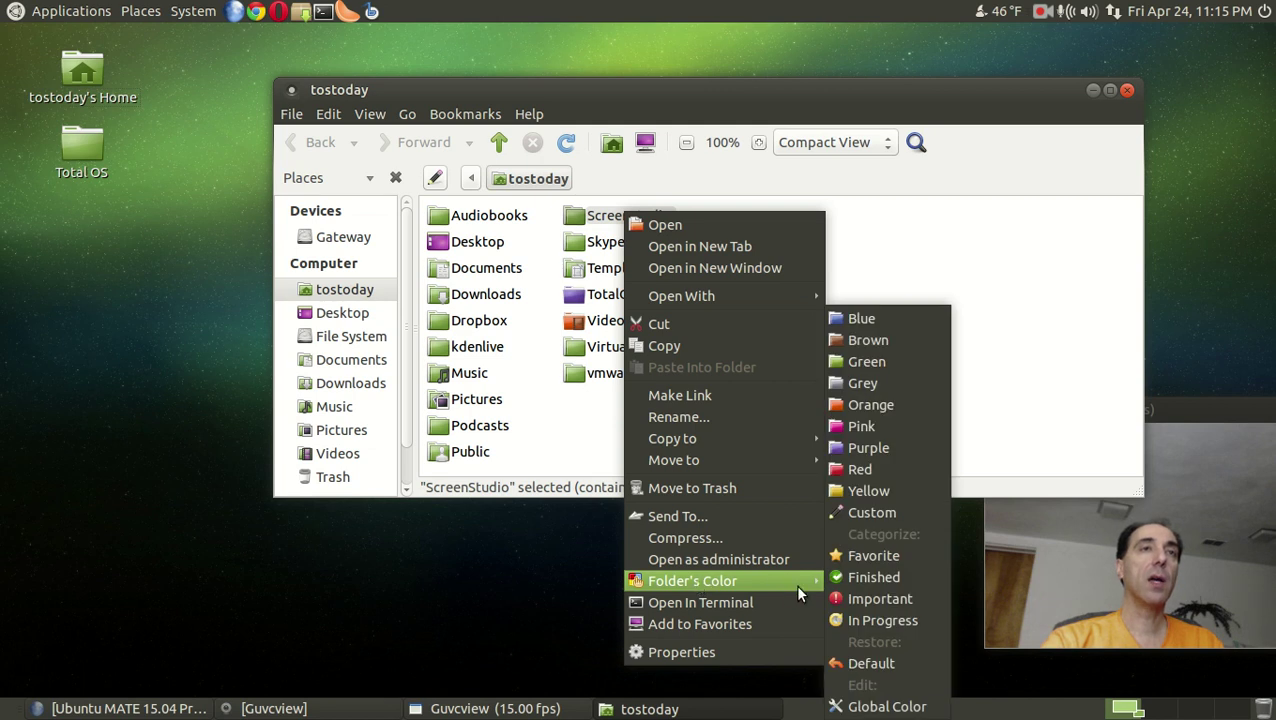
{"action": "left_click", "coordinate": [851, 322]}
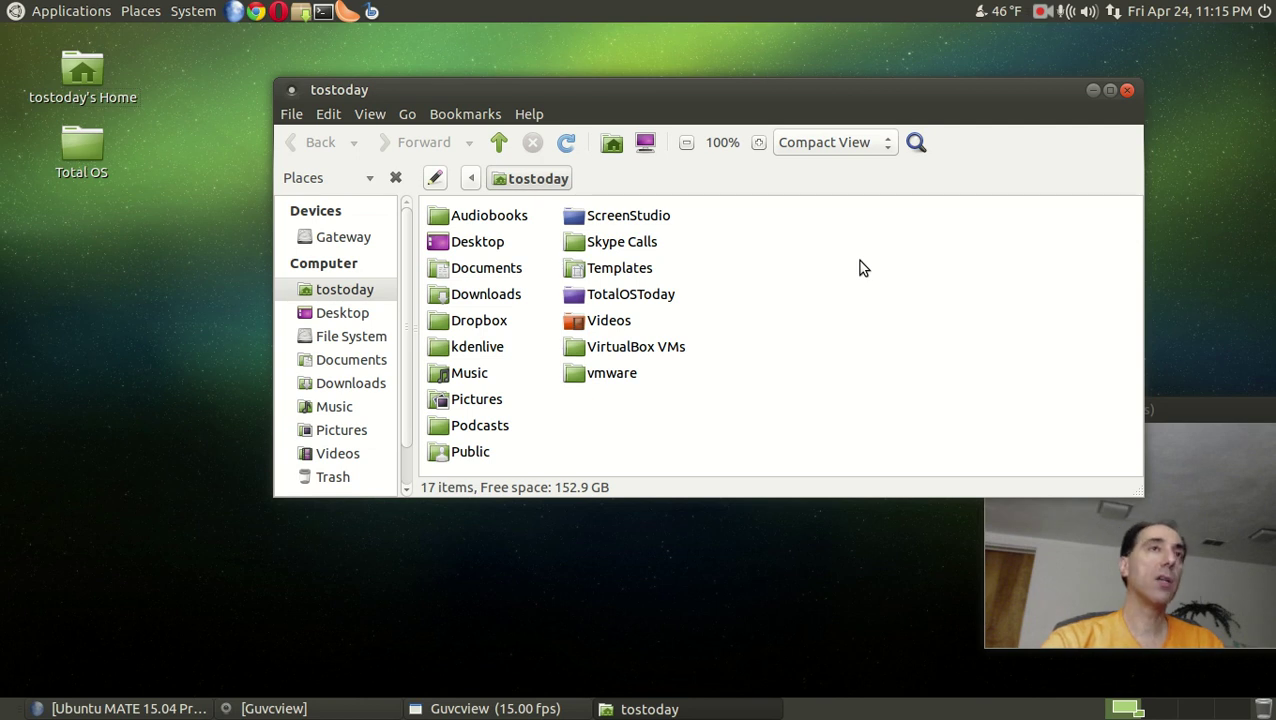
Switch the home folder's display from Compact View to List View.
{"action": "left_click", "coordinate": [872, 149]}
{"action": "left_click", "coordinate": [857, 121]}
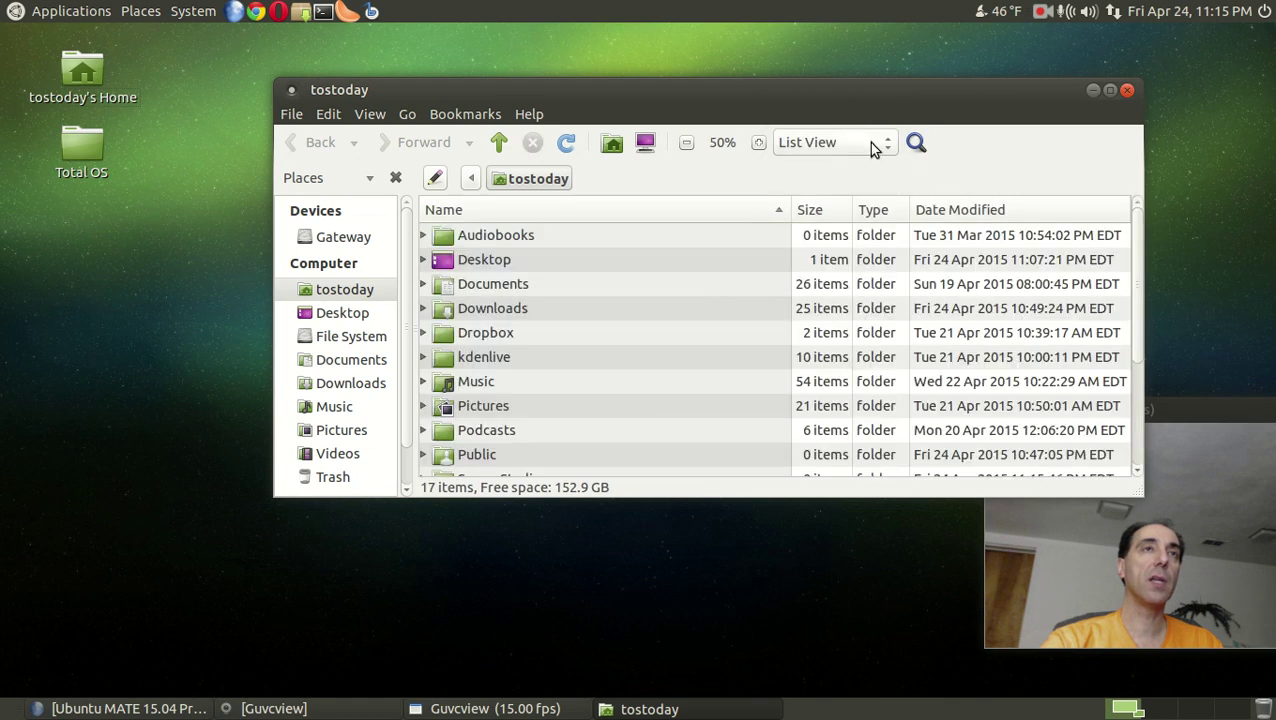
Switch the home folder's display from List View to Icon View and close the file manager window.
{"action": "left_click", "coordinate": [868, 142]}
{"action": "left_click", "coordinate": [864, 122]}
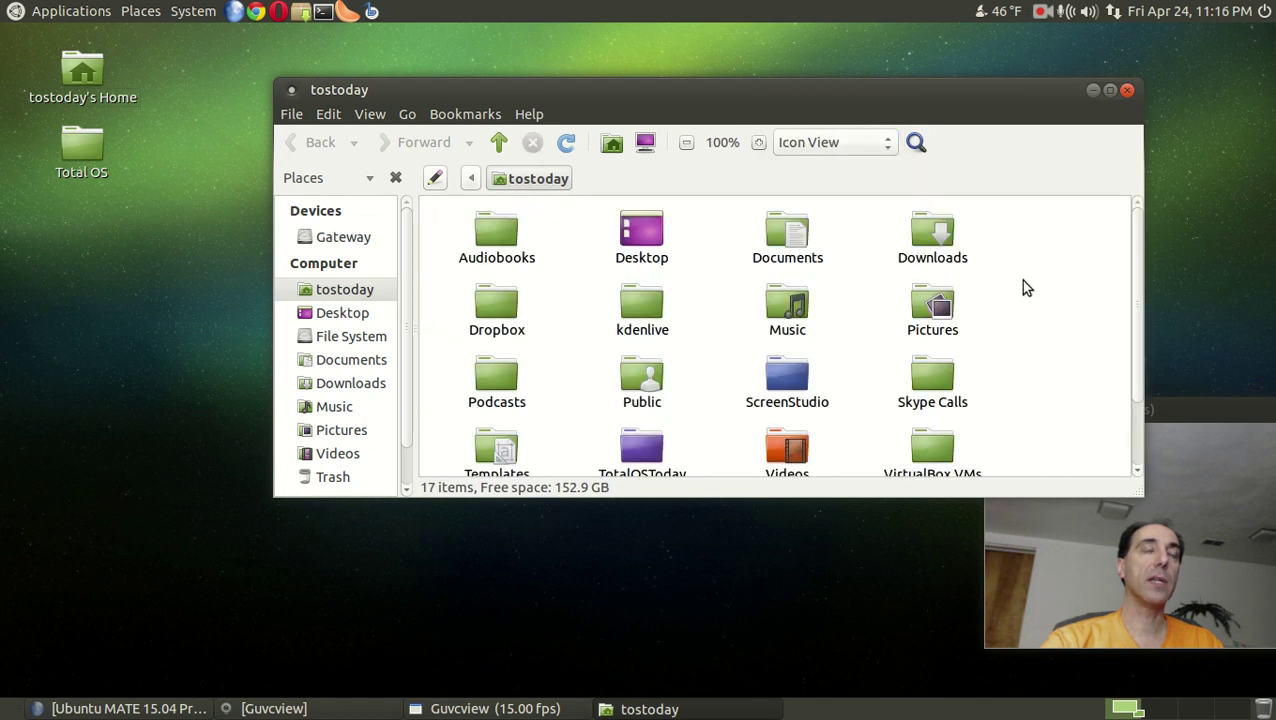
{"action": "left_click", "coordinate": [1126, 91]}
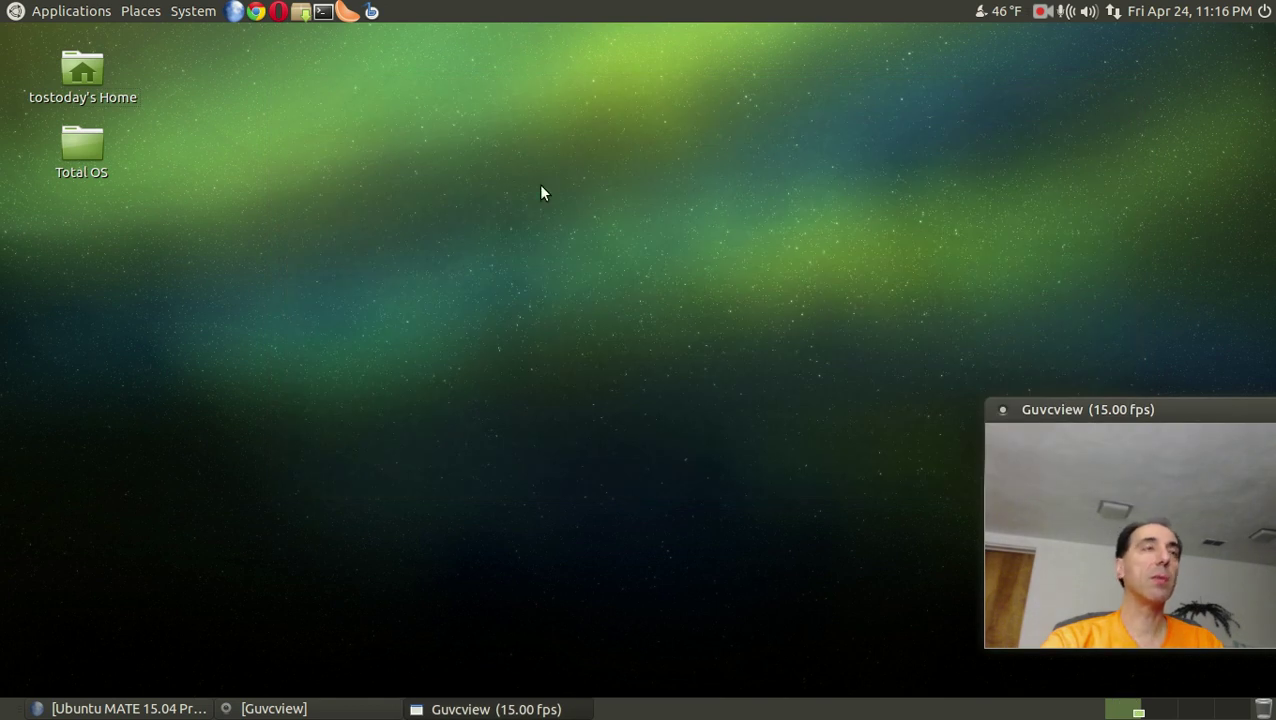
Change the desktop background to the pale blue-green wave wallpaper and close Appearance Preferences.
{"action": "right_click", "coordinate": [453, 183]}
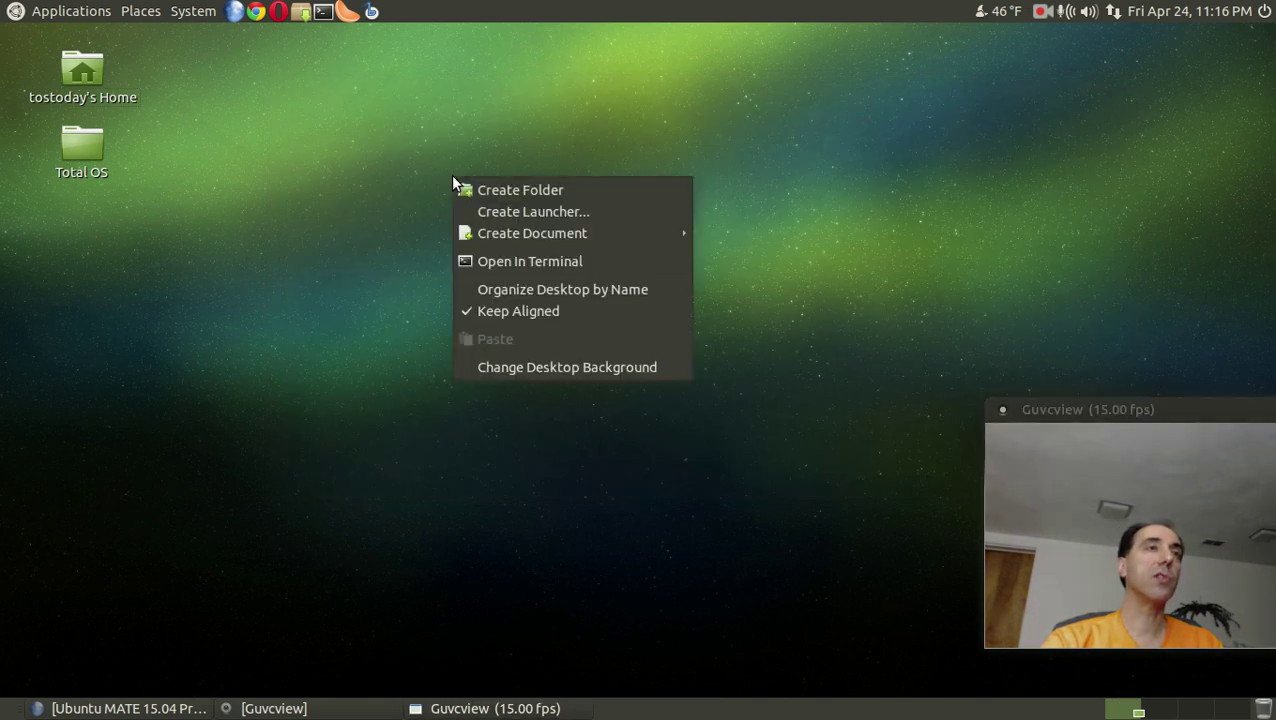
{"action": "left_click", "coordinate": [621, 366]}
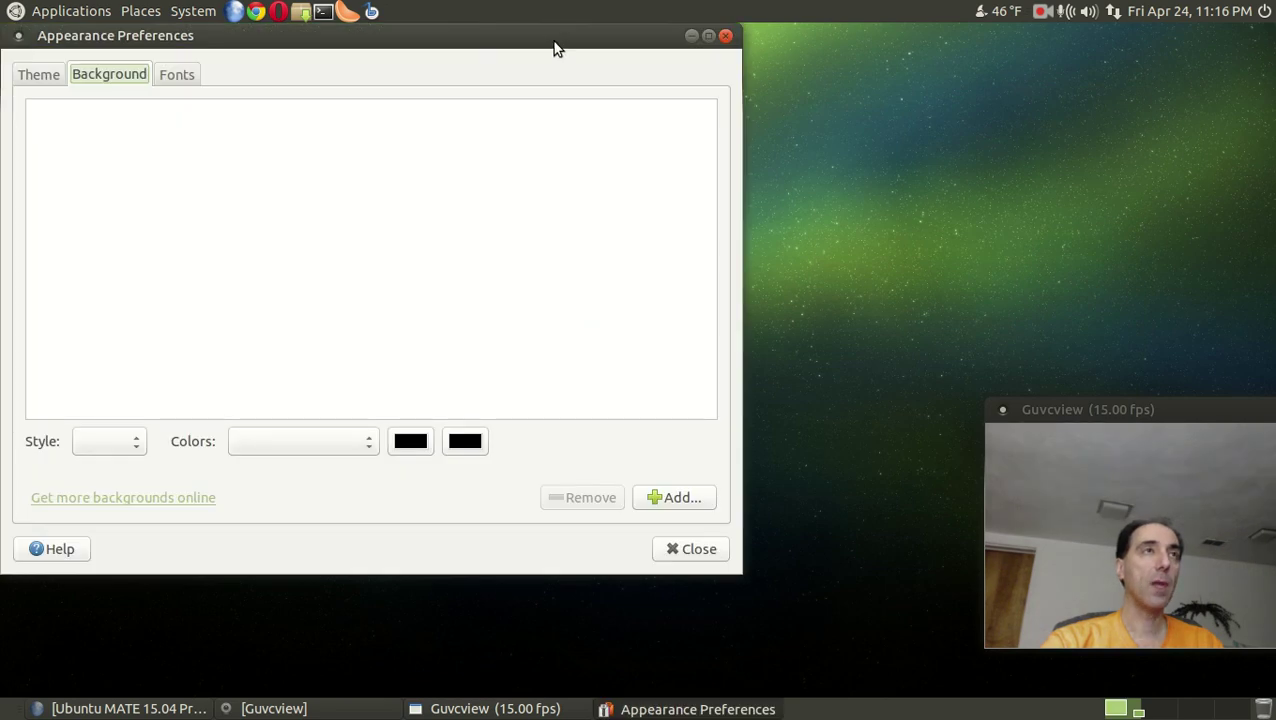
{"action": "left_click_drag", "start_coordinate": [555, 40], "coordinate": [699, 52]}
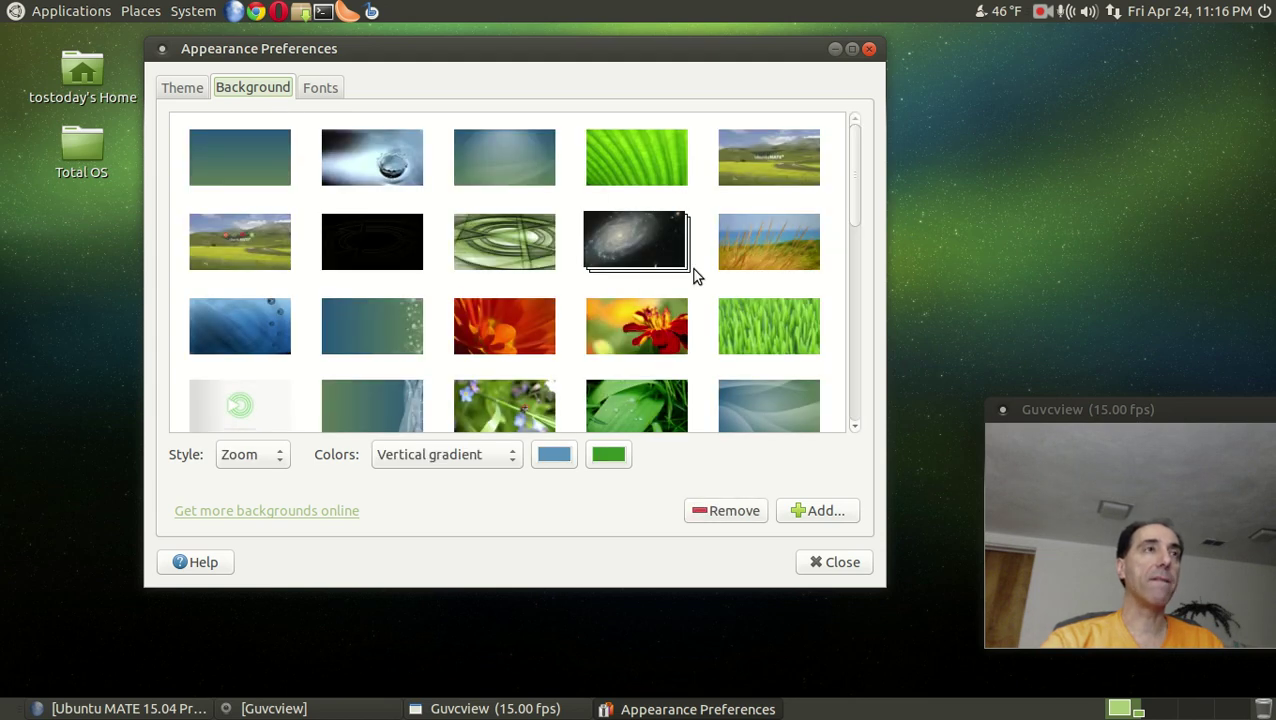
{"action": "mouse_move", "coordinate": [857, 214]}
{"action": "left_mouse_down"}
{"action": "mouse_move", "coordinate": [854, 420]}
{"action": "mouse_move", "coordinate": [846, 205]}
{"action": "left_mouse_up"}
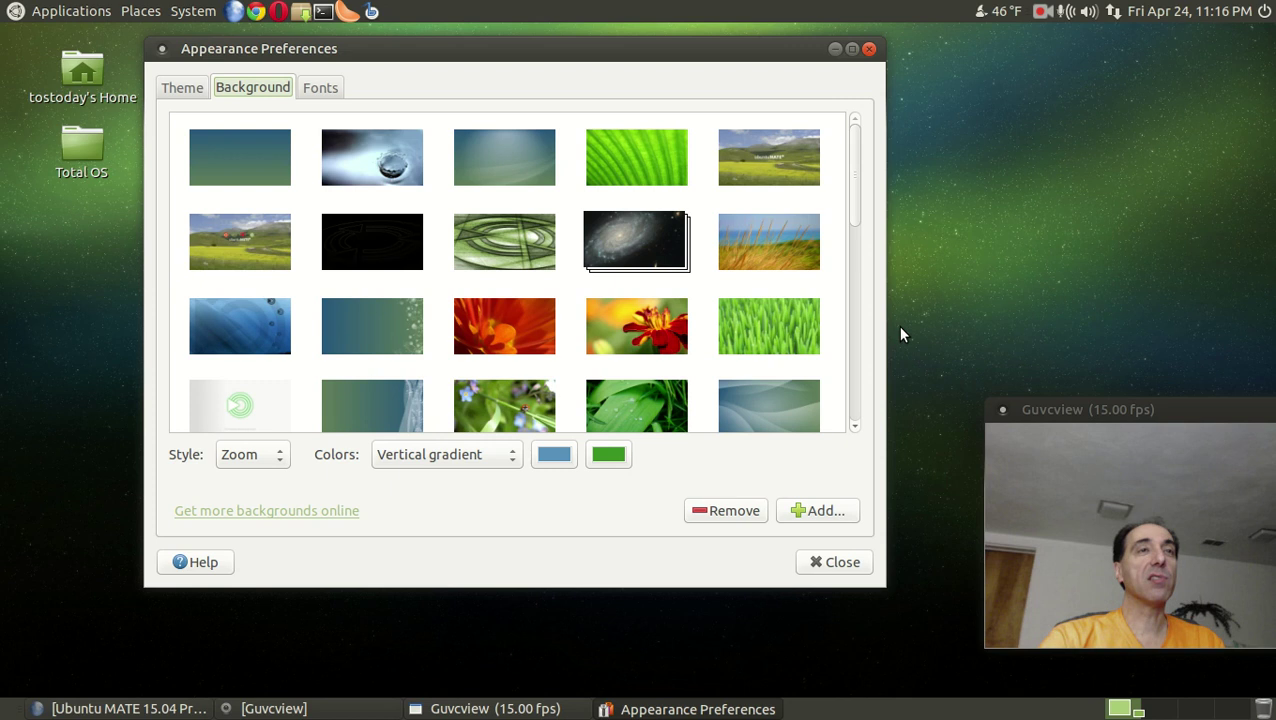
{"action": "left_click", "coordinate": [781, 420]}
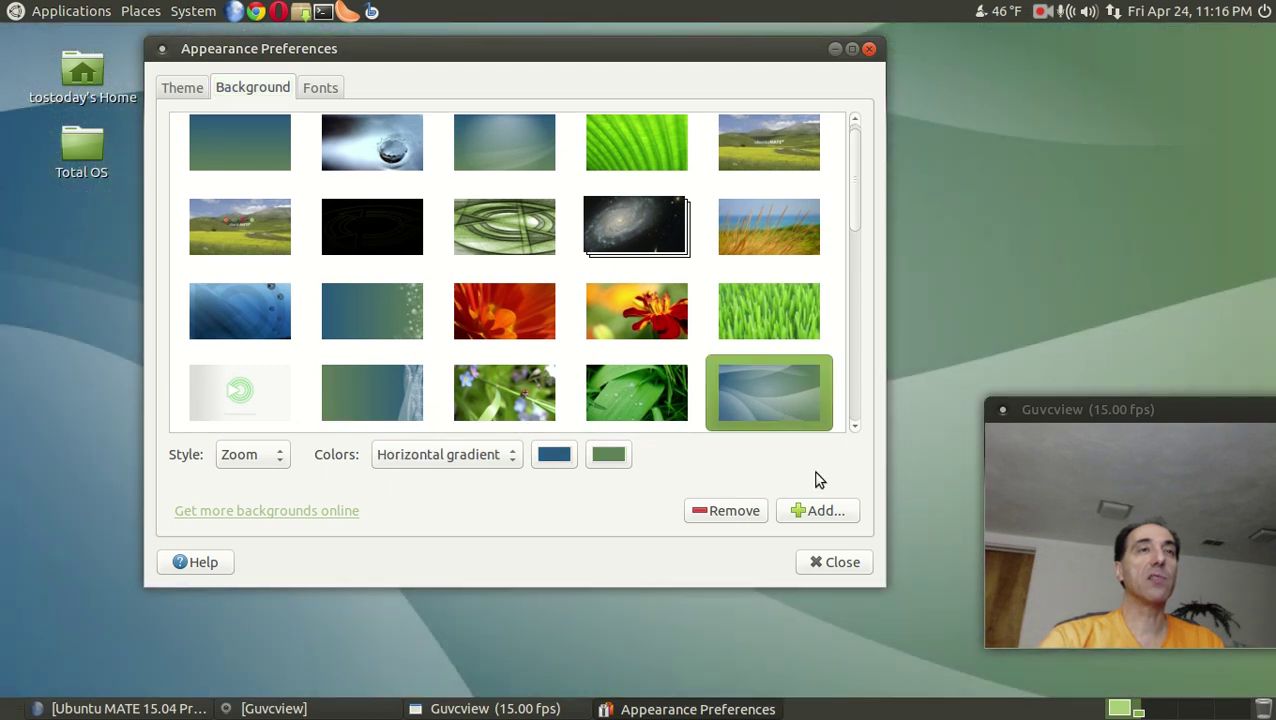
{"action": "left_click", "coordinate": [835, 563]}
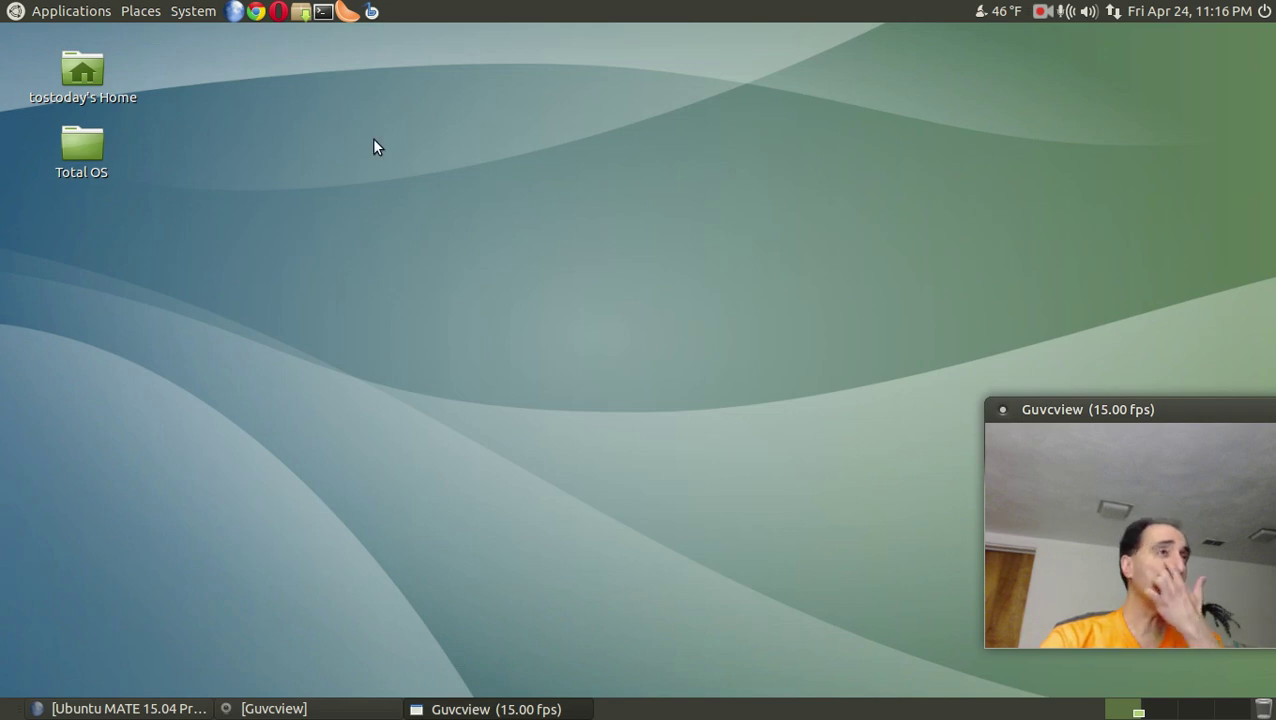
Review the installed applications in the Accessories, Education, Graphics and Internet categories.
{"action": "left_click", "coordinate": [47, 9]}
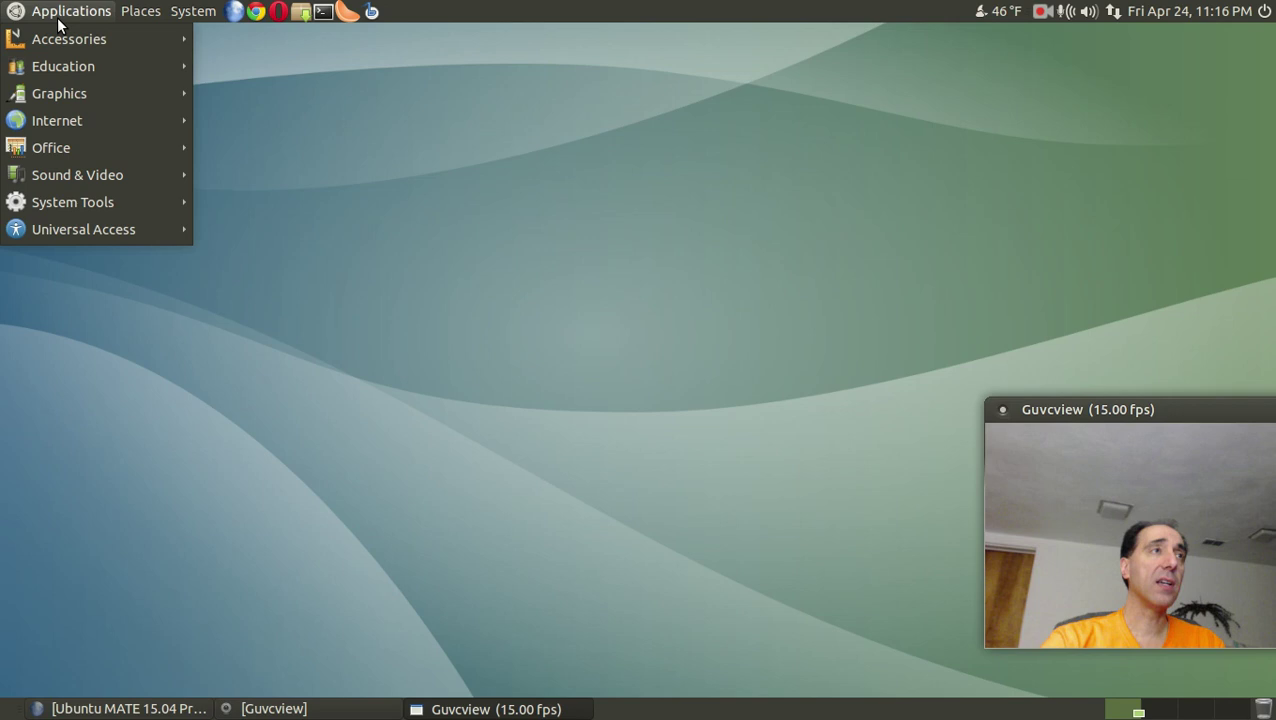
{"action": "mouse_move", "coordinate": [68, 36]}
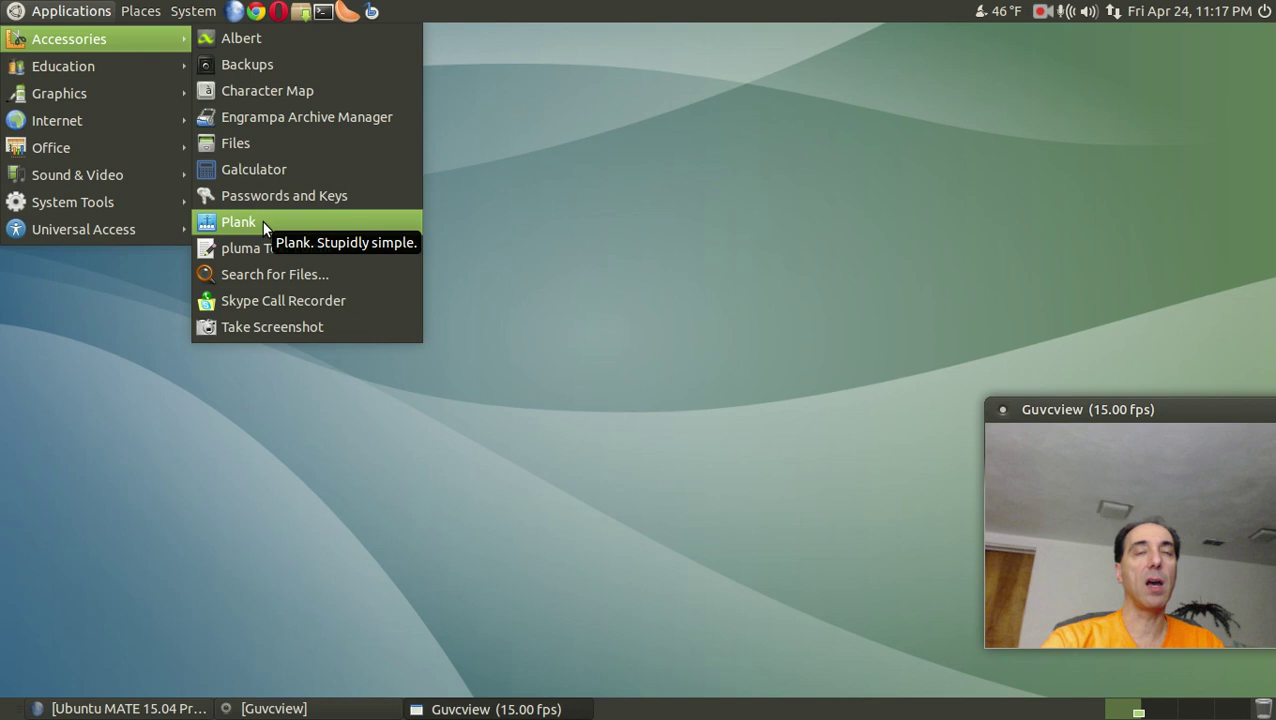
{"action": "mouse_move", "coordinate": [165, 70]}
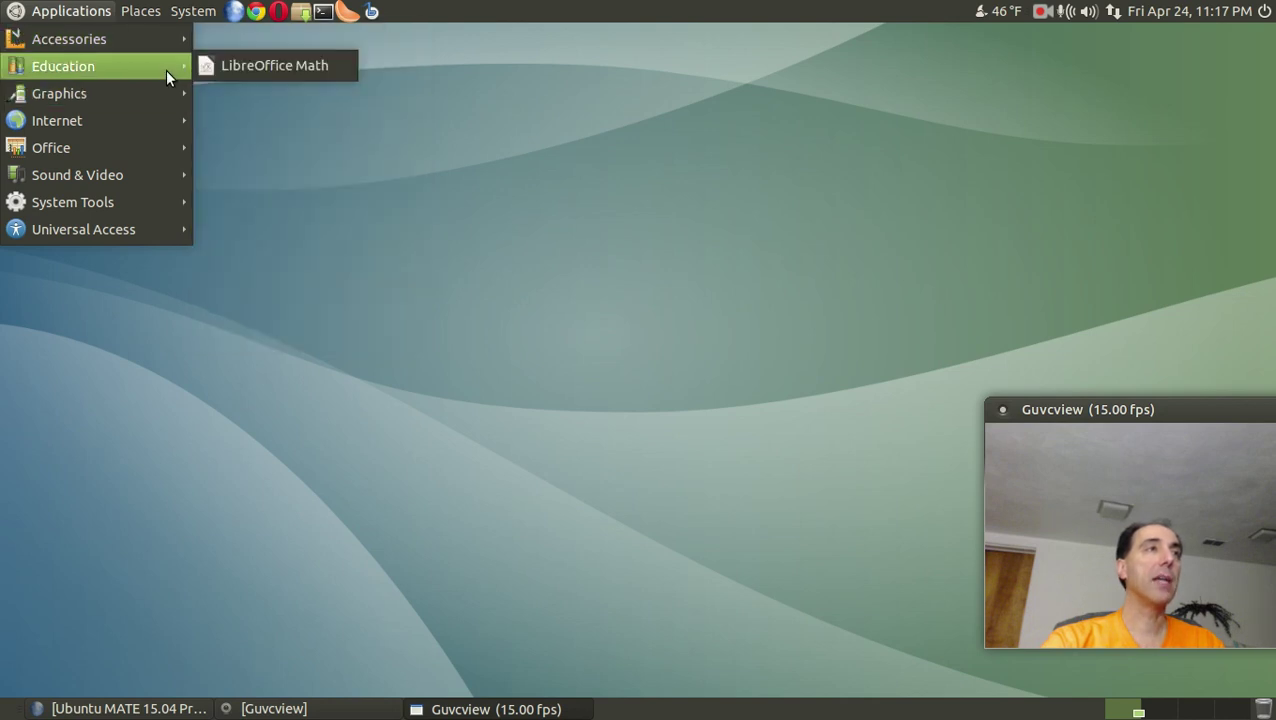
{"action": "mouse_move", "coordinate": [156, 97]}
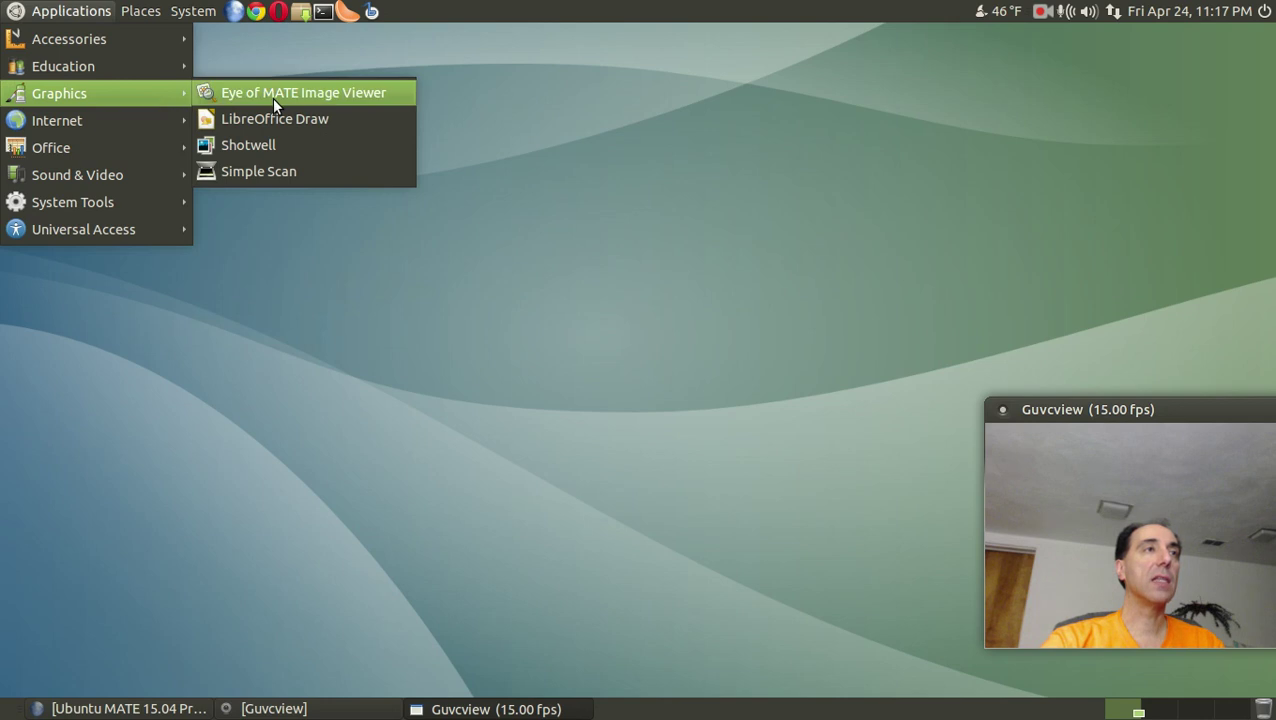
{"action": "mouse_move", "coordinate": [130, 121]}
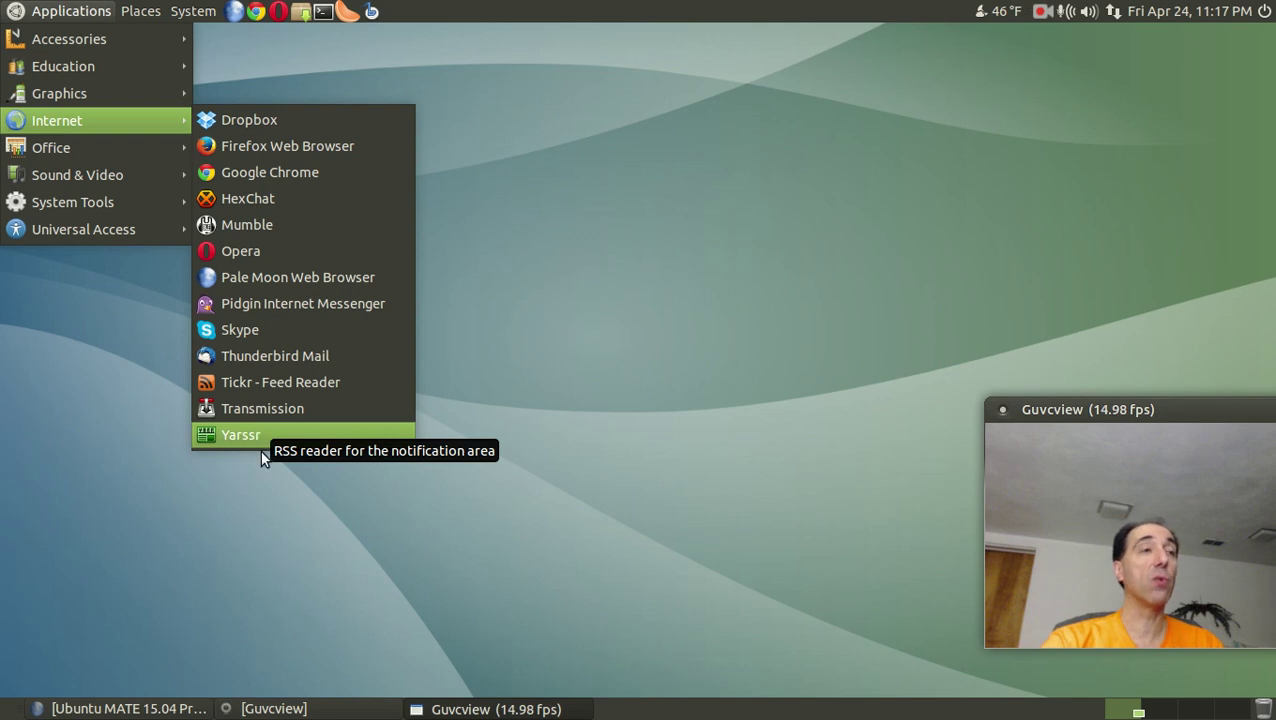
{"action": "left_click", "coordinate": [256, 479]}
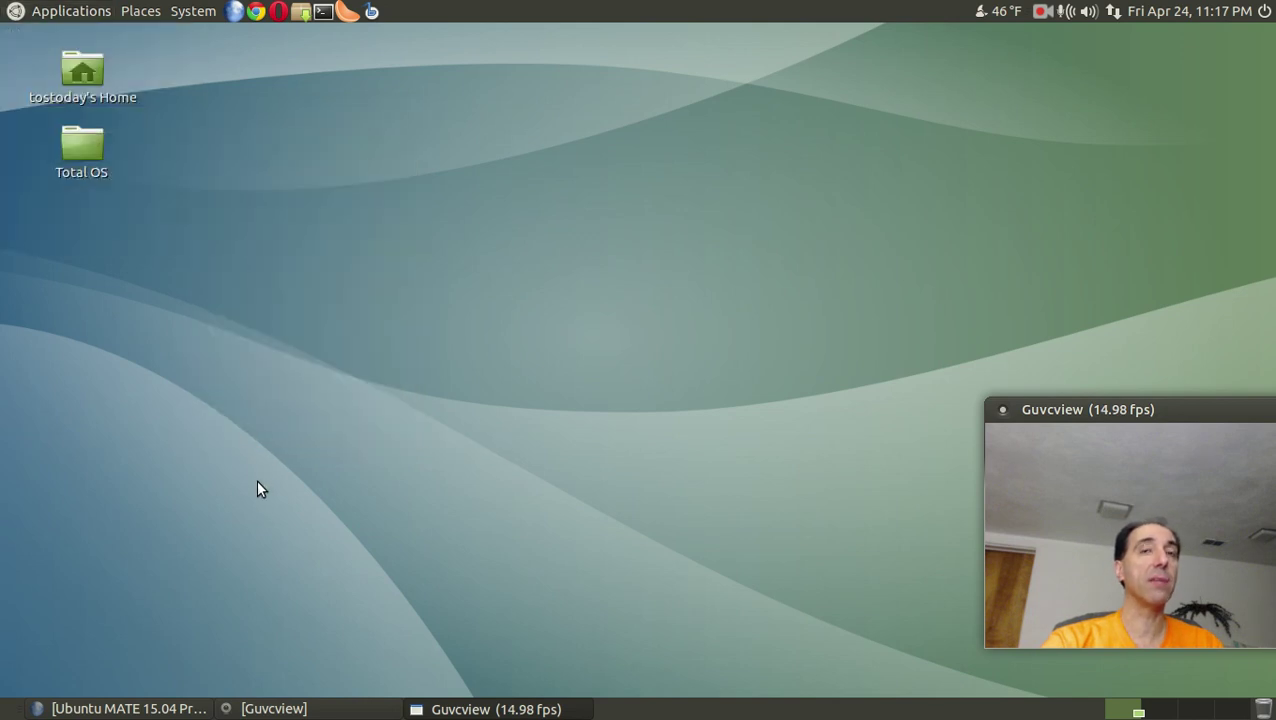
Review the installed applications in the Office and Sound & Video categories.
{"action": "left_click", "coordinate": [52, 17]}
{"action": "mouse_move", "coordinate": [68, 141]}
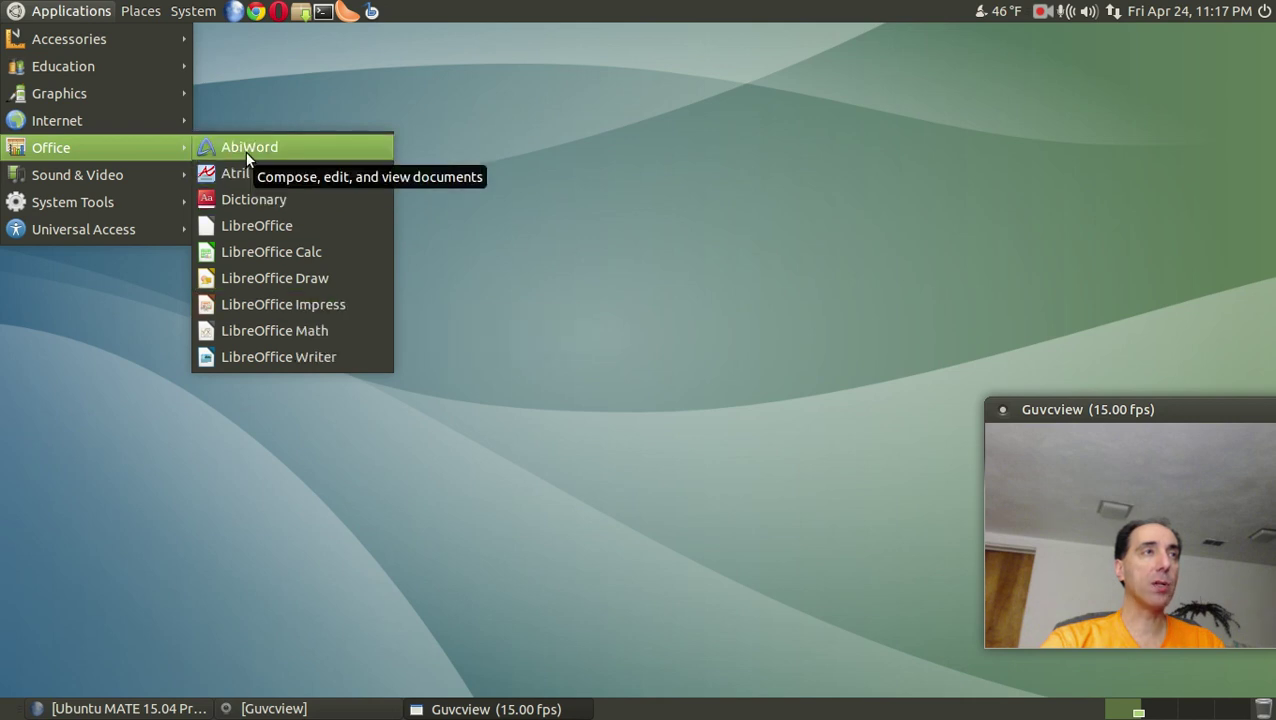
{"action": "mouse_move", "coordinate": [138, 184]}
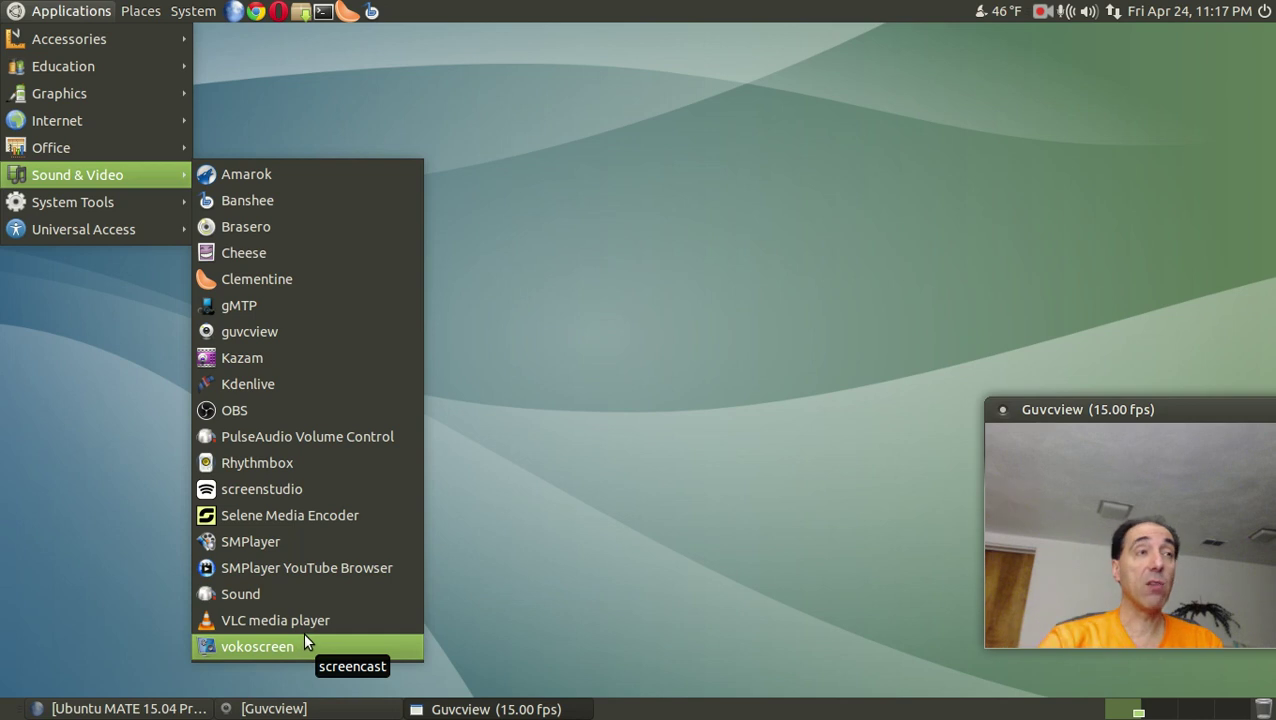
{"action": "left_click", "coordinate": [76, 182]}
Review the System Tools applications, examine the CPU, memory and network histories in MATE System Monitor, and close it.
{"action": "mouse_move", "coordinate": [94, 208]}
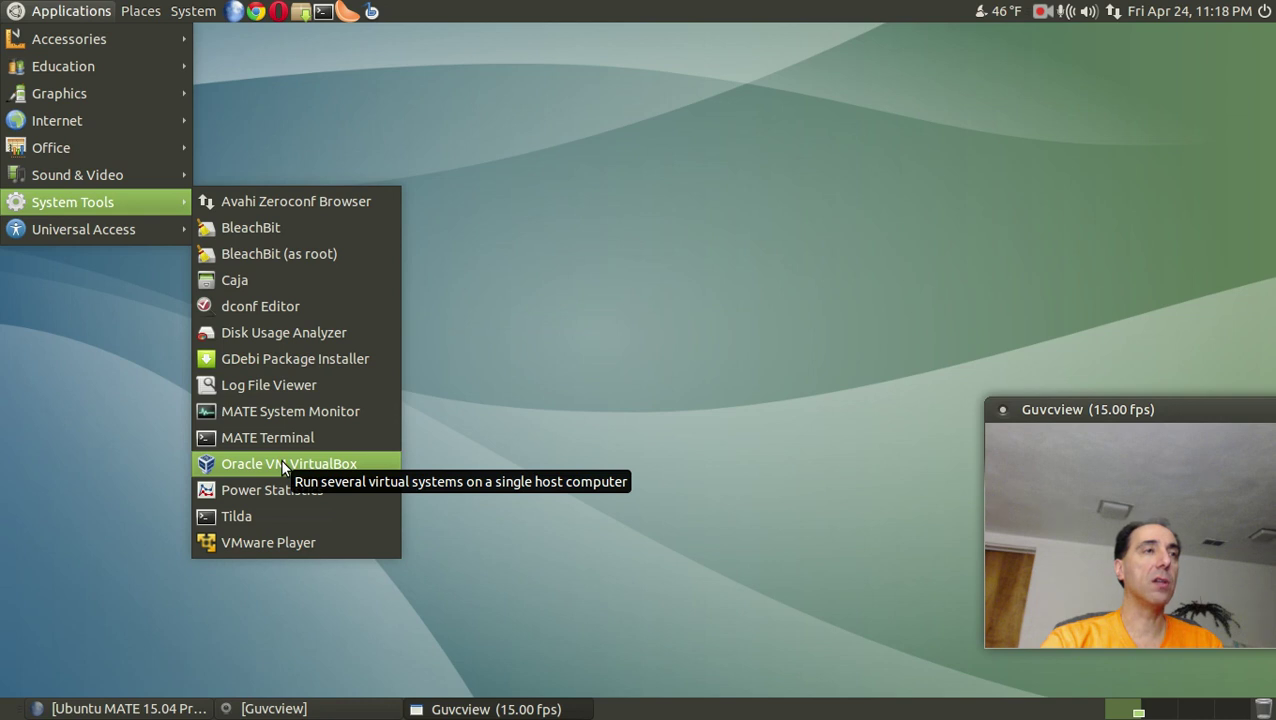
{"action": "left_click", "coordinate": [278, 411]}
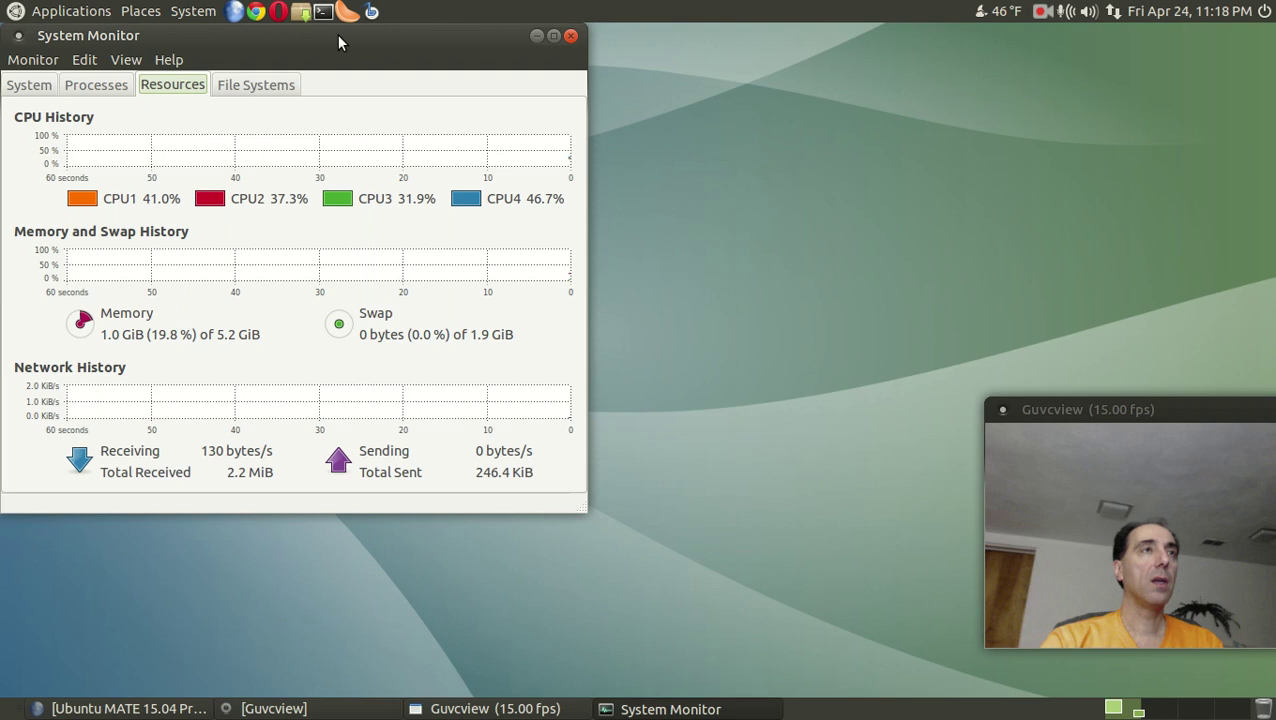
{"action": "left_click_drag", "start_coordinate": [338, 42], "coordinate": [544, 42]}
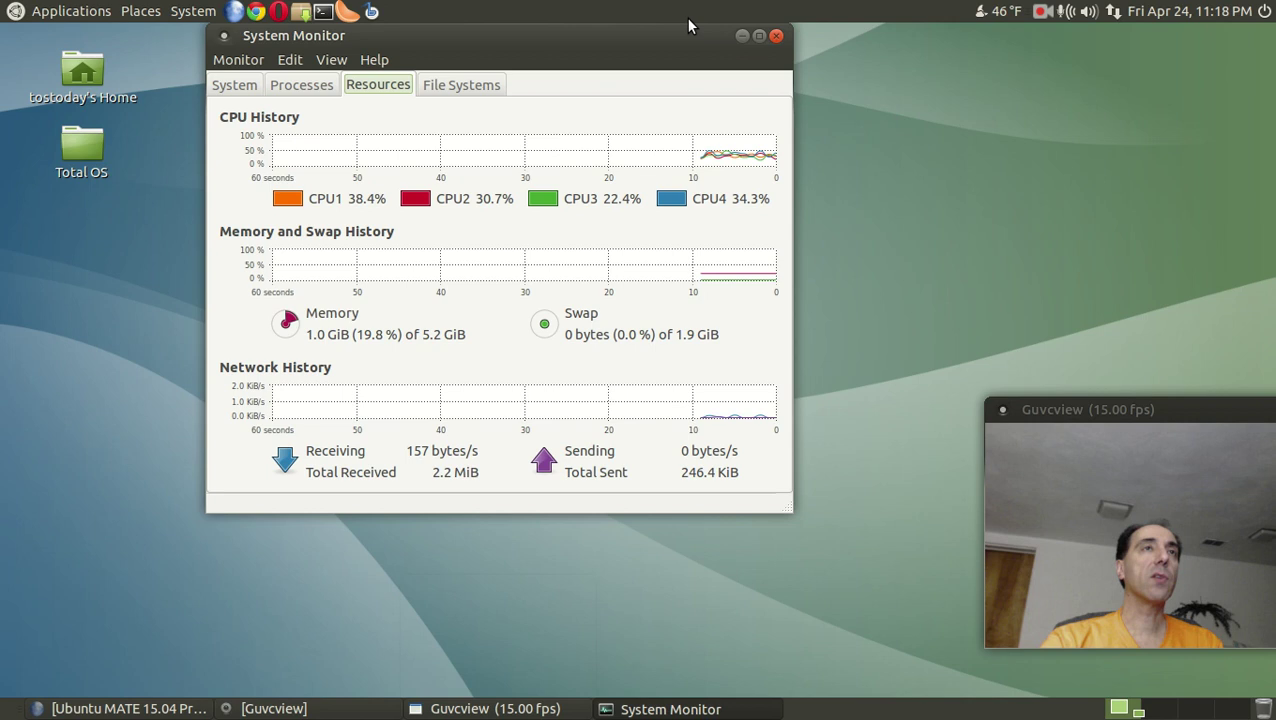
{"action": "left_click", "coordinate": [776, 35]}
Review the accessibility applications in the Universal Access category and dismiss the application list.
{"action": "left_click", "coordinate": [70, 11]}
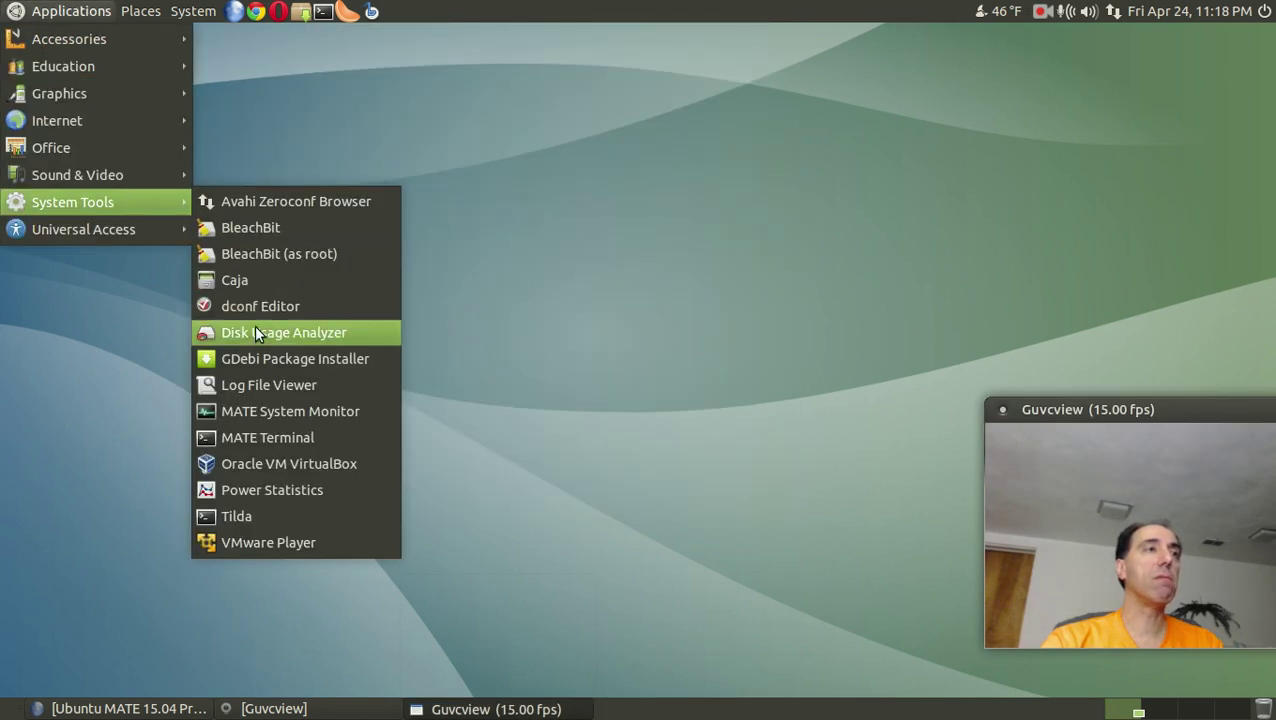
{"action": "mouse_move", "coordinate": [78, 238]}
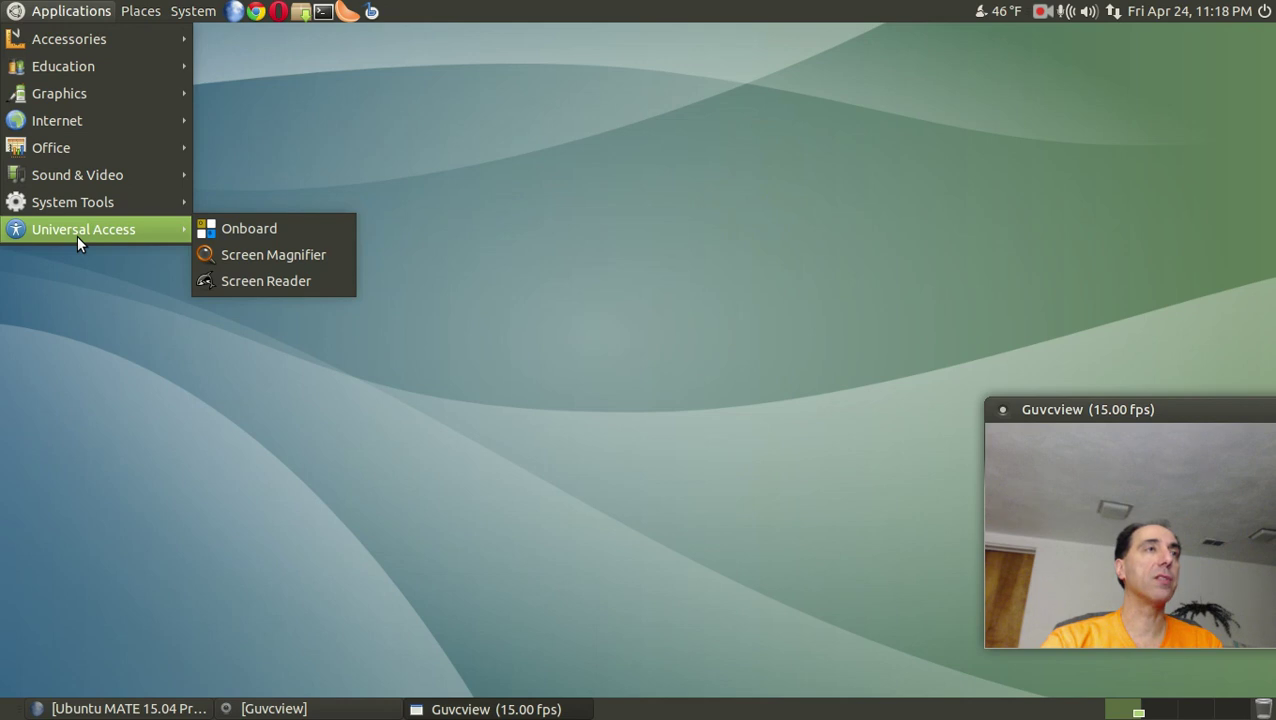
{"action": "left_click", "coordinate": [467, 129]}
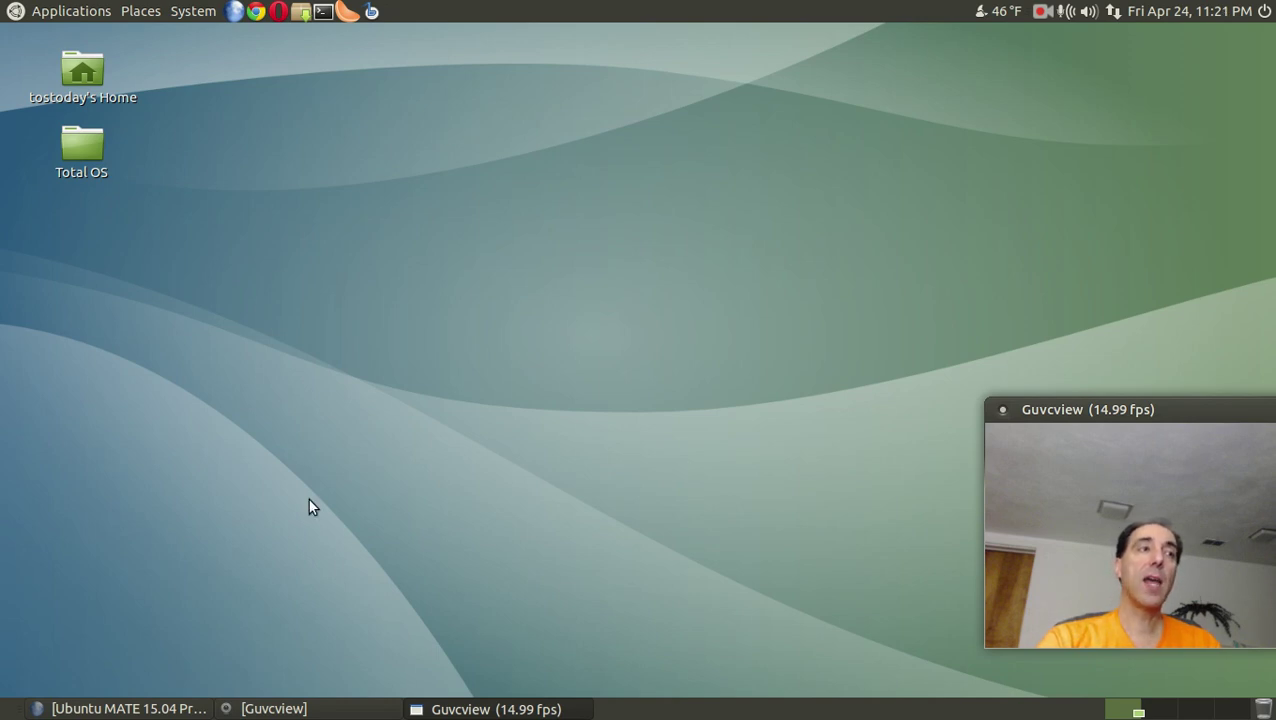
Restore the minimized Pale Moon window showing the Ubuntu MATE 15.04 Press Kit and close it.
{"action": "left_click", "coordinate": [160, 706]}
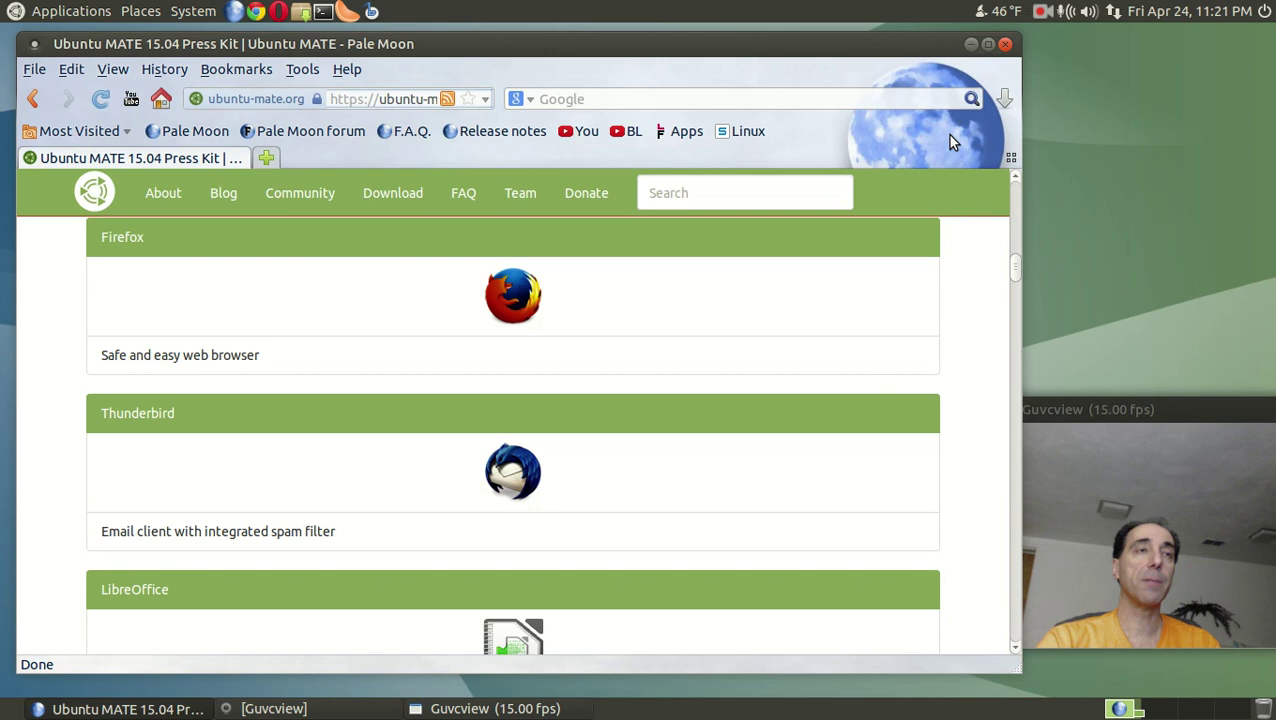
{"action": "key", "text": "alt+F4"}
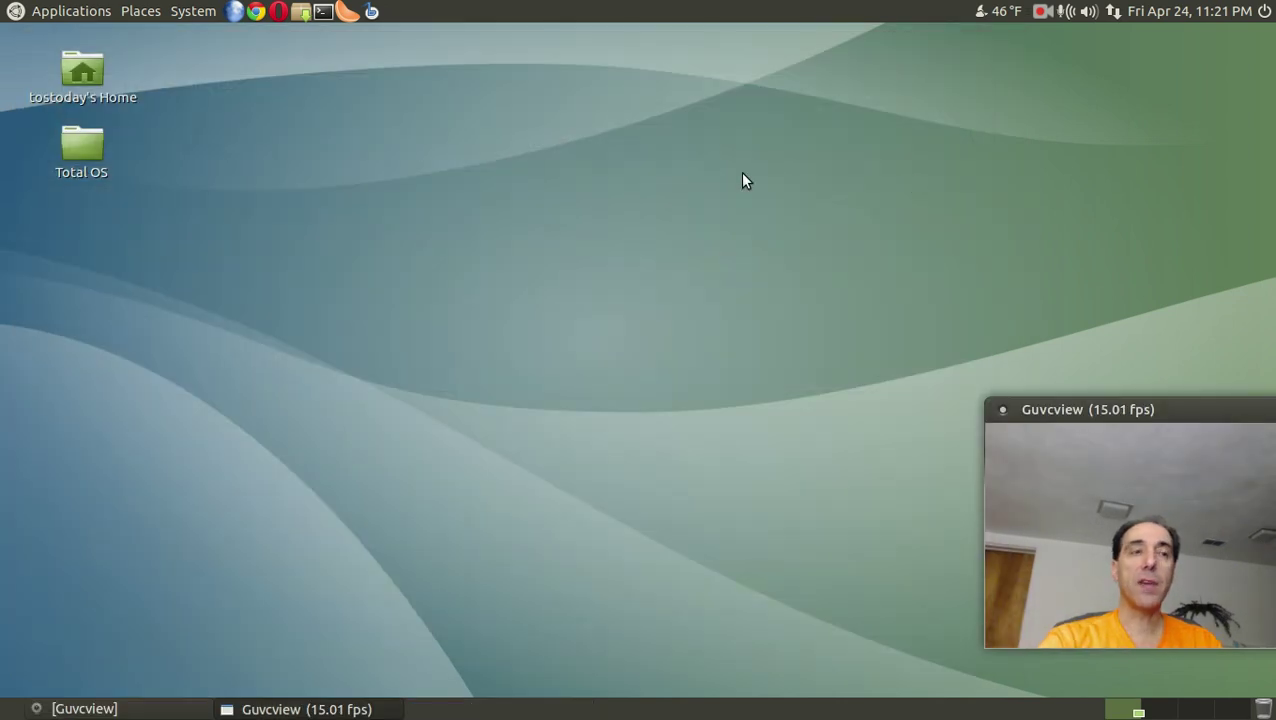